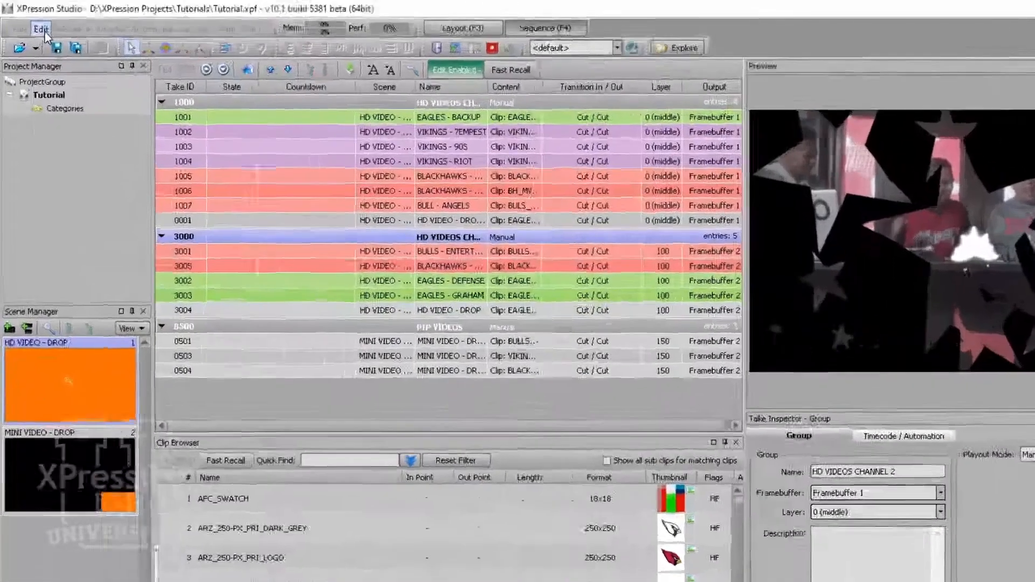
# - Open the hardware setup and add a Countdown Timer Broadcast timecode source
pyautogui.click(31, 22)
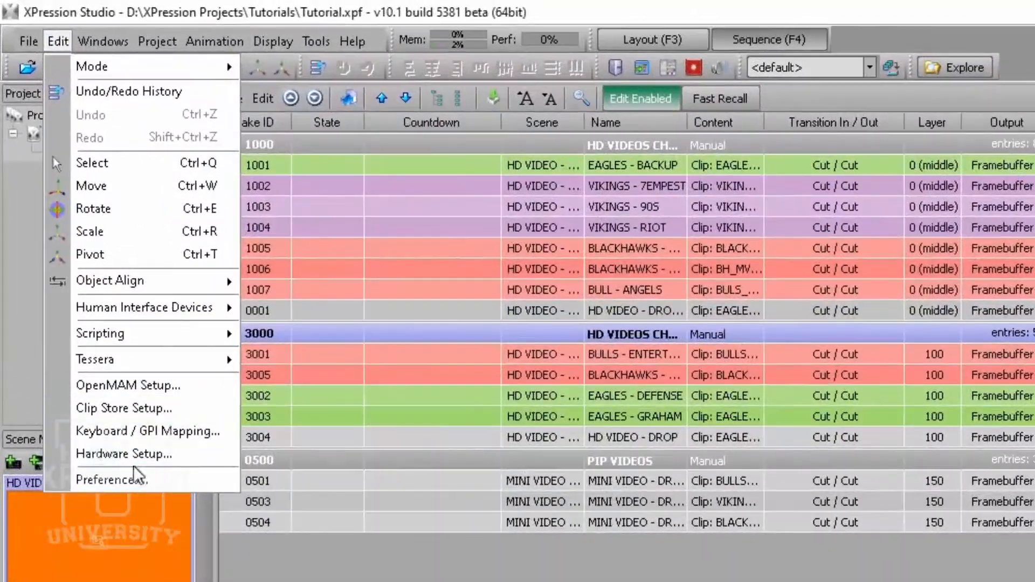
pyautogui.click(70, 242)
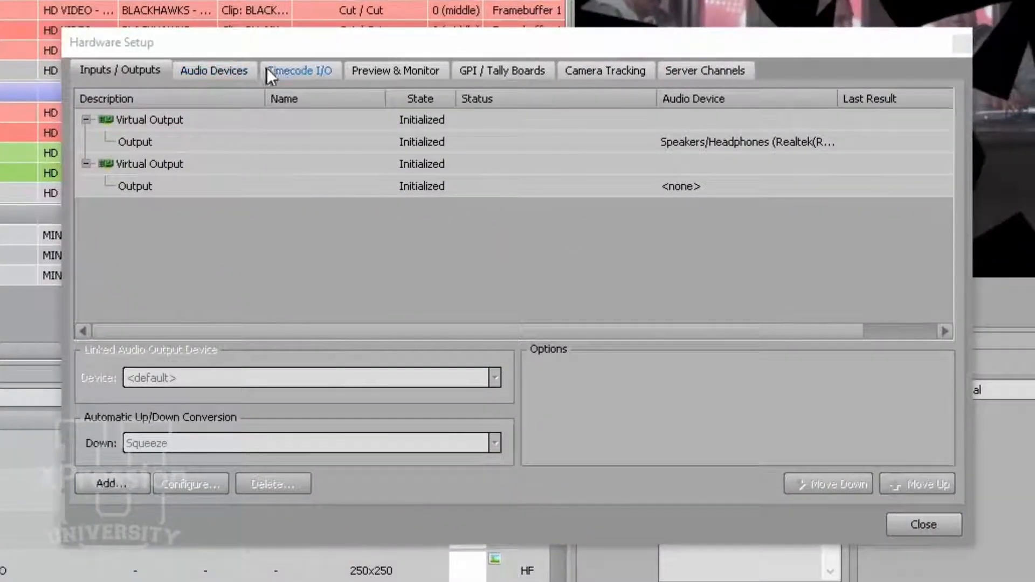
pyautogui.click(289, 73)
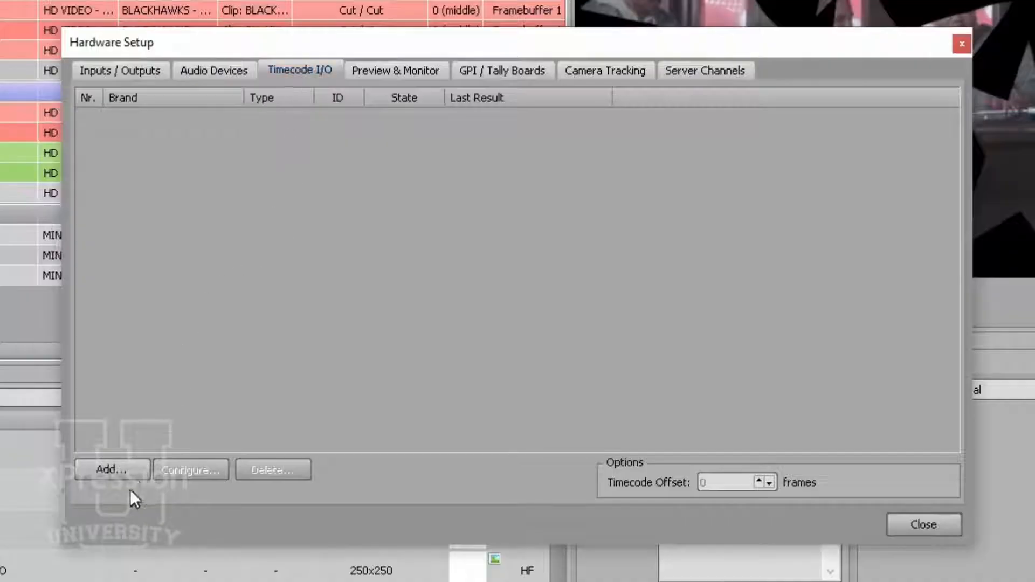
pyautogui.click(135, 477)
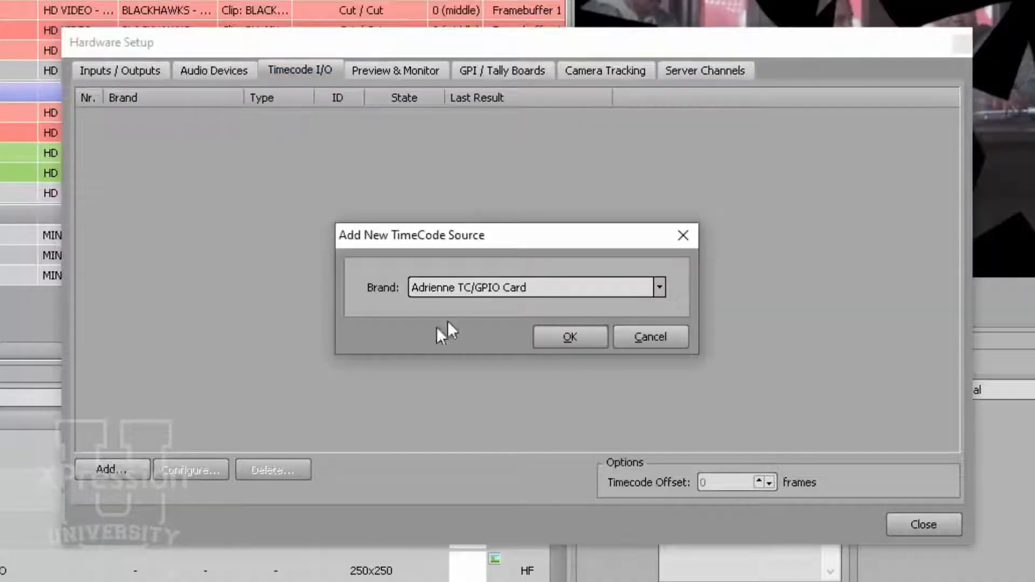
pyautogui.click(517, 277)
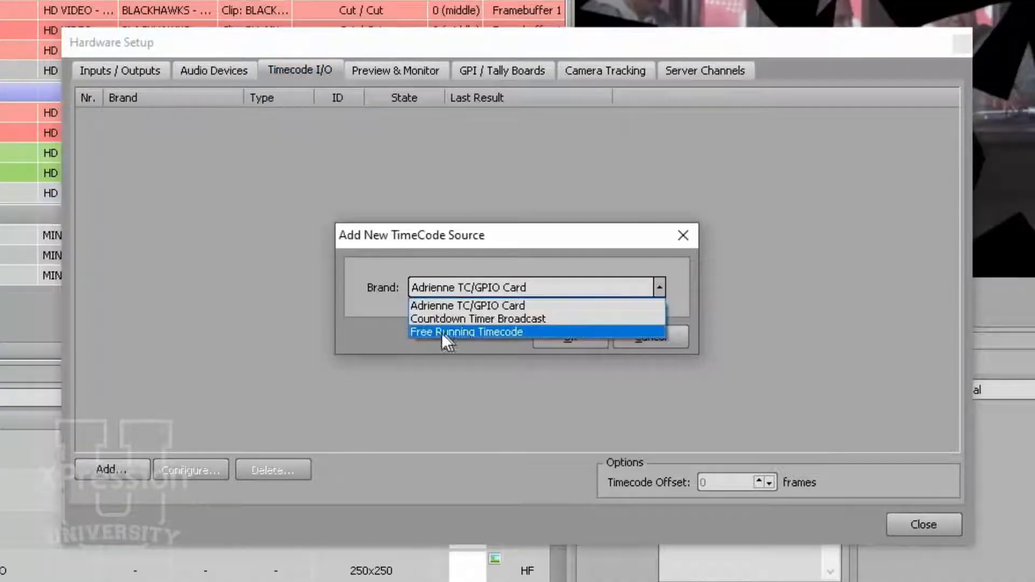
pyautogui.click(517, 320)
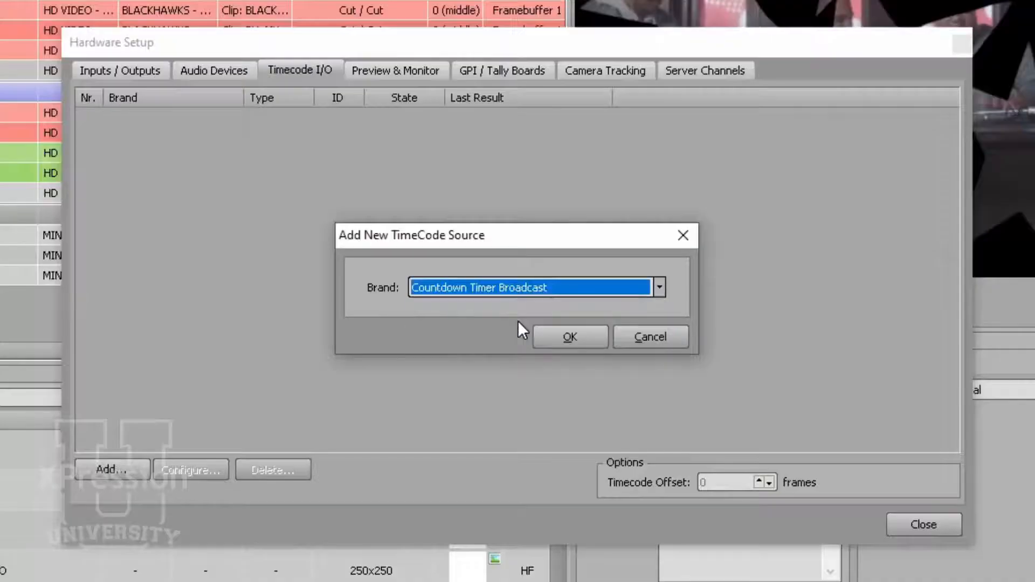
pyautogui.click(582, 343)
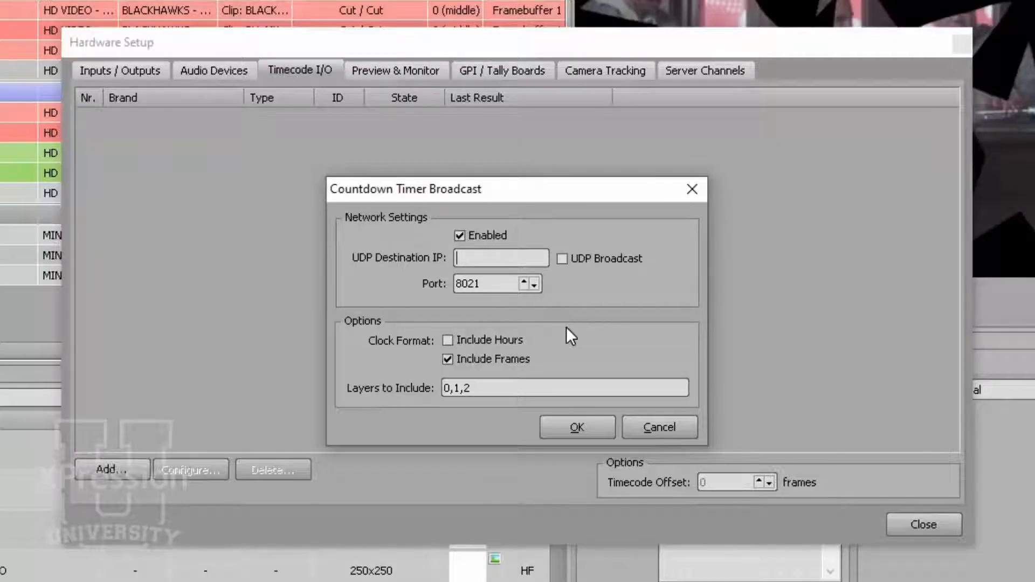
# - Enable UDP Broadcast and set the broadcast address to 192.168.1.255
pyautogui.click(599, 258)
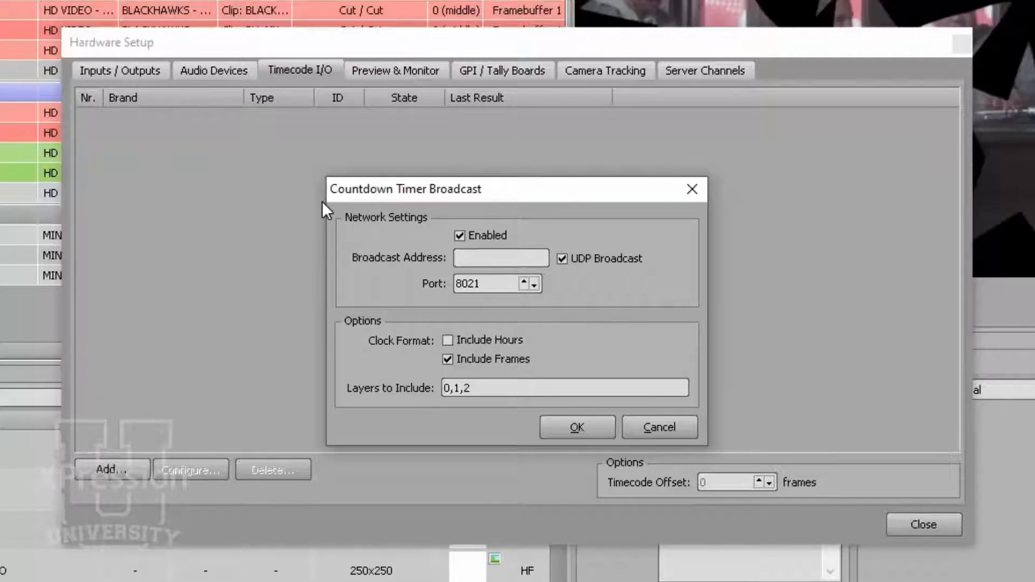
pyautogui.write('192.168.1.255')
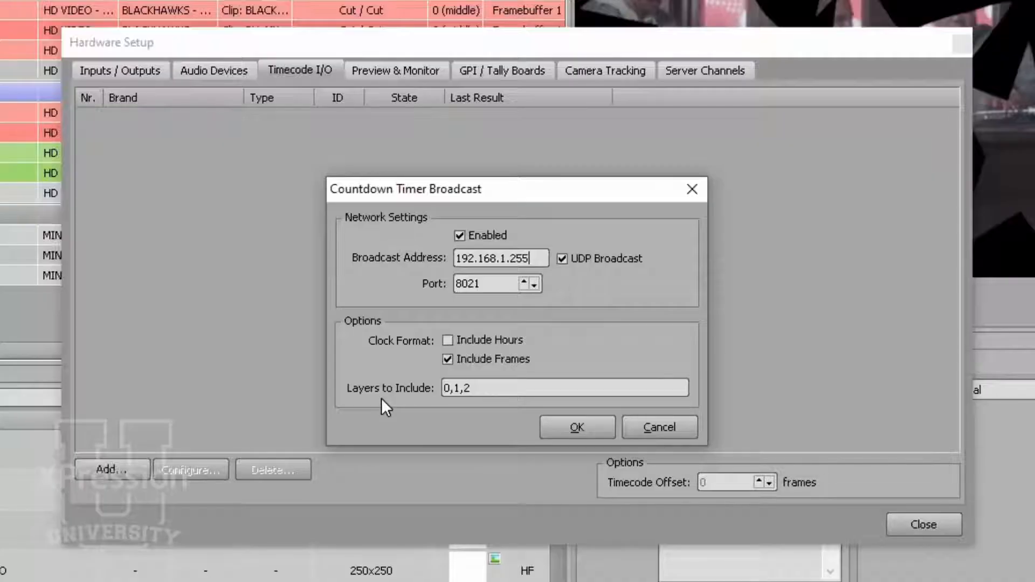
# - Set the layers to include to 0,1,2,100,150, confirm the source, and close the hardware setup
pyautogui.click(474, 388)
pyautogui.write(',')
pyautogui.write('100,150')
pyautogui.click(591, 423)
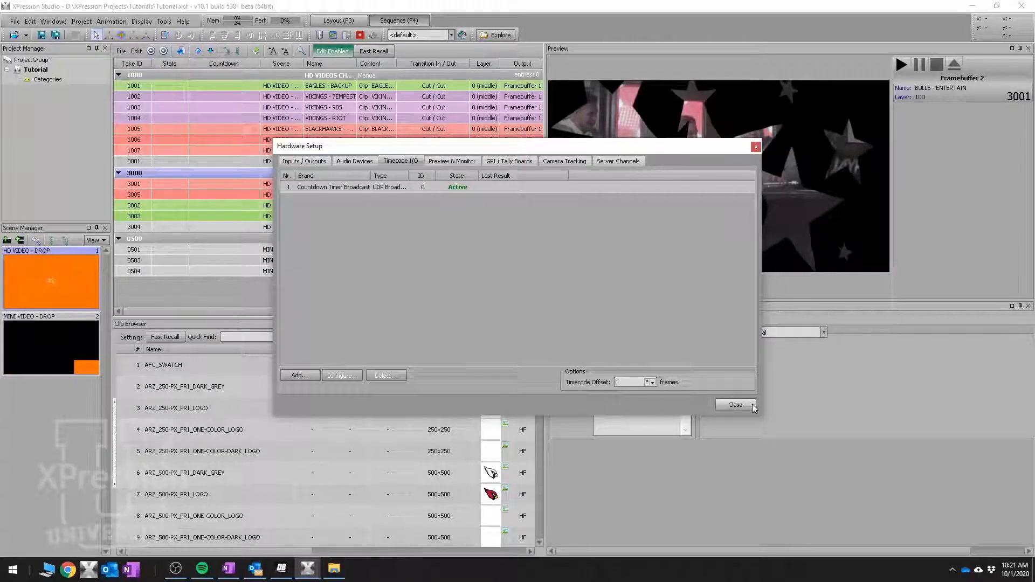
pyautogui.click(923, 524)
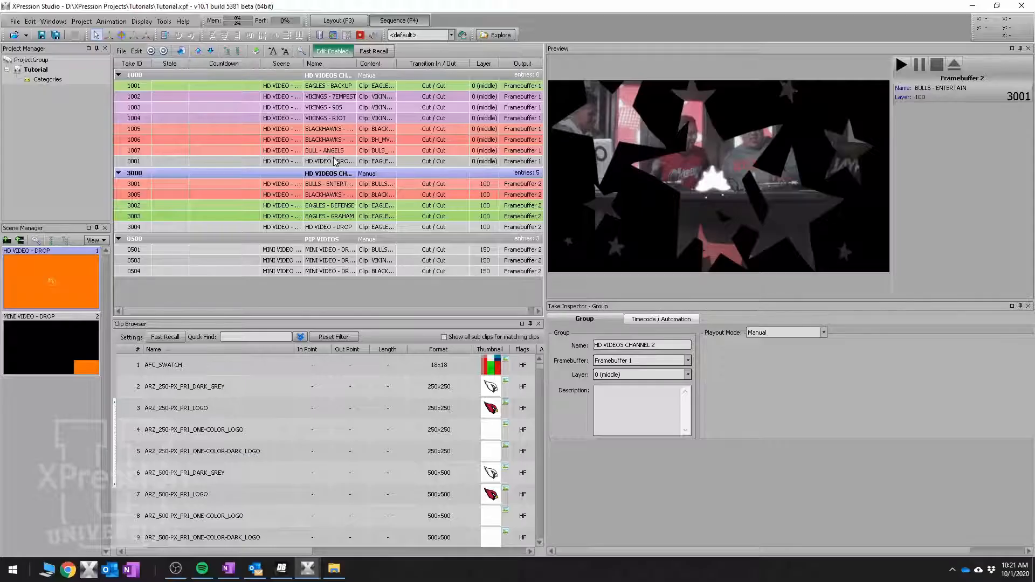
# - Open the DROP quad's material in the layout and inspect its video layer settings
pyautogui.click(338, 20)
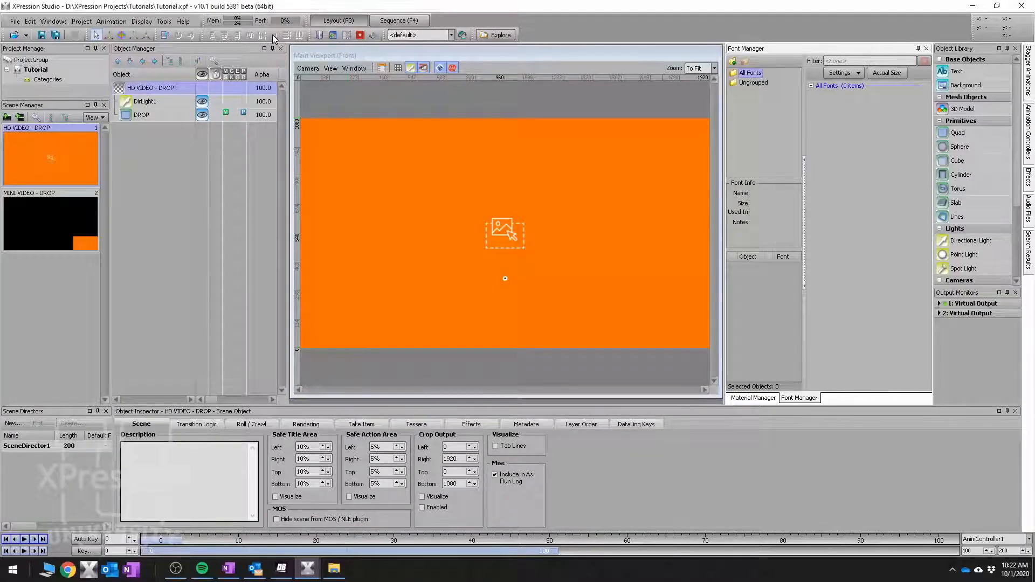
pyautogui.click(137, 115)
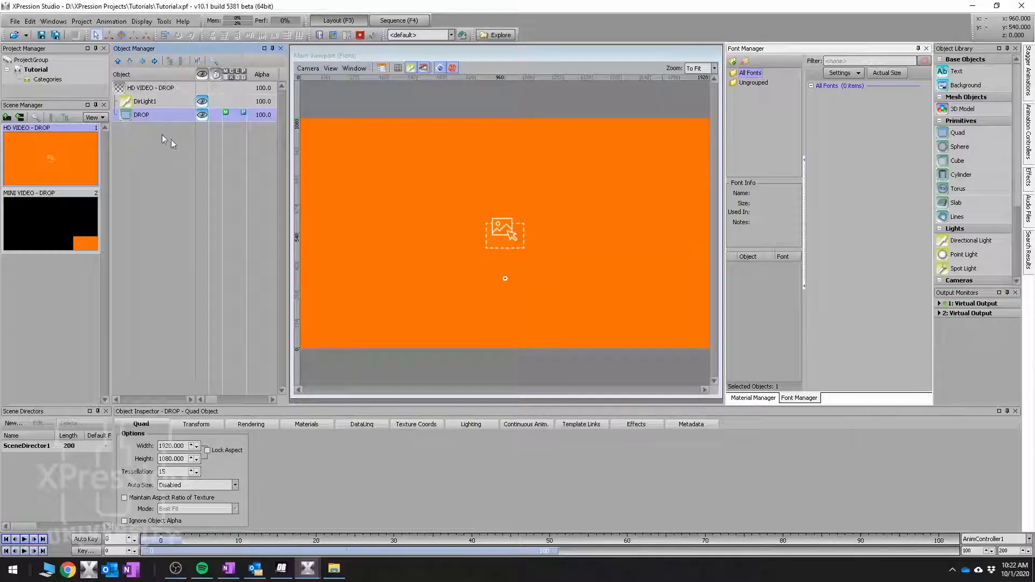
pyautogui.click(464, 181)
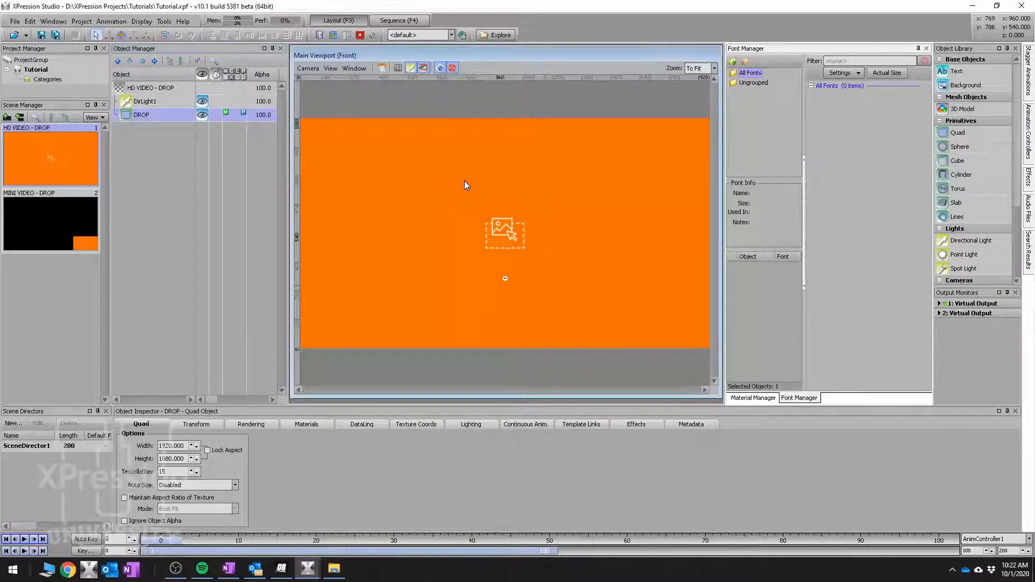
pyautogui.doubleClick(464, 180)
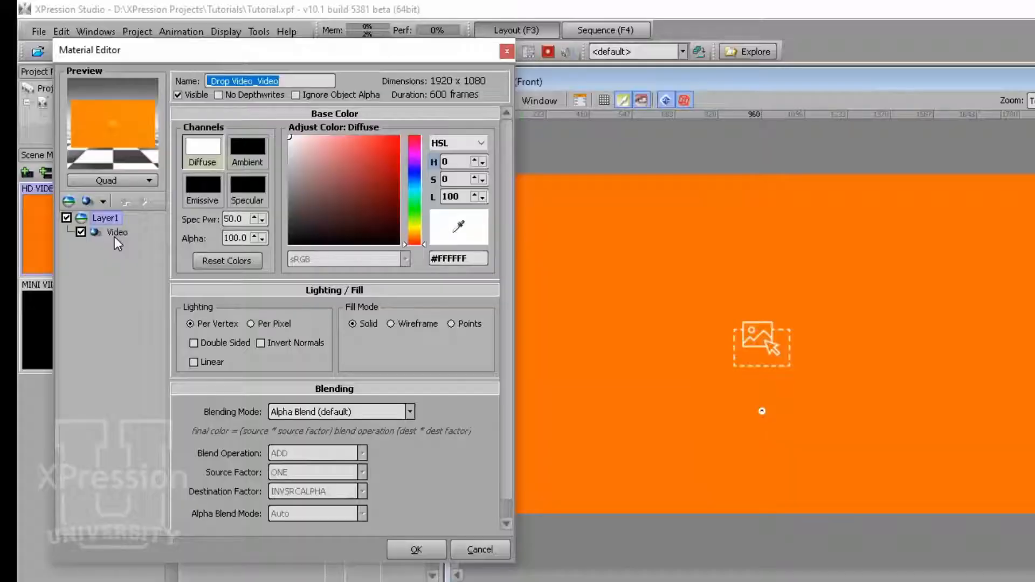
pyautogui.click(65, 160)
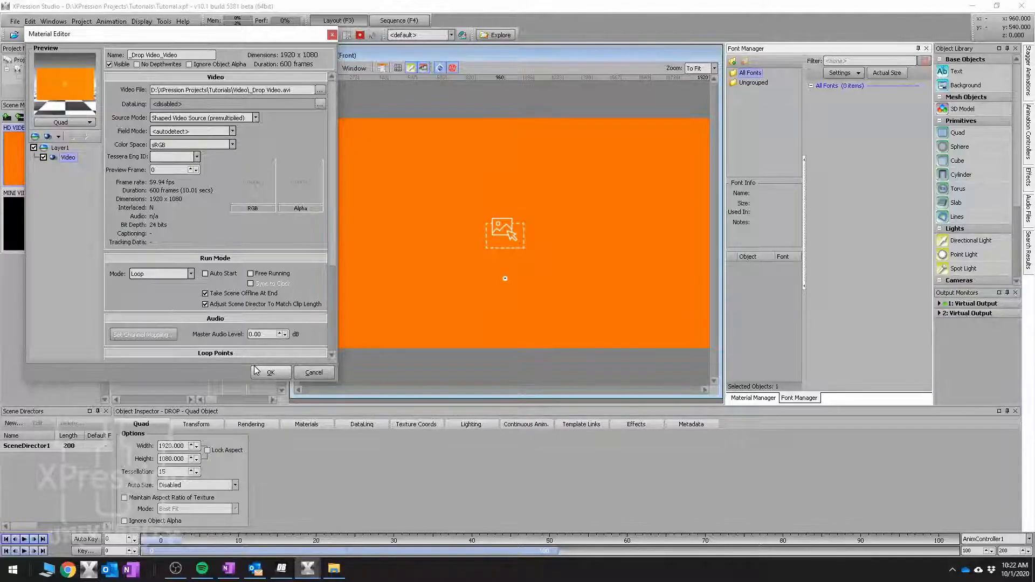
pyautogui.click(392, 542)
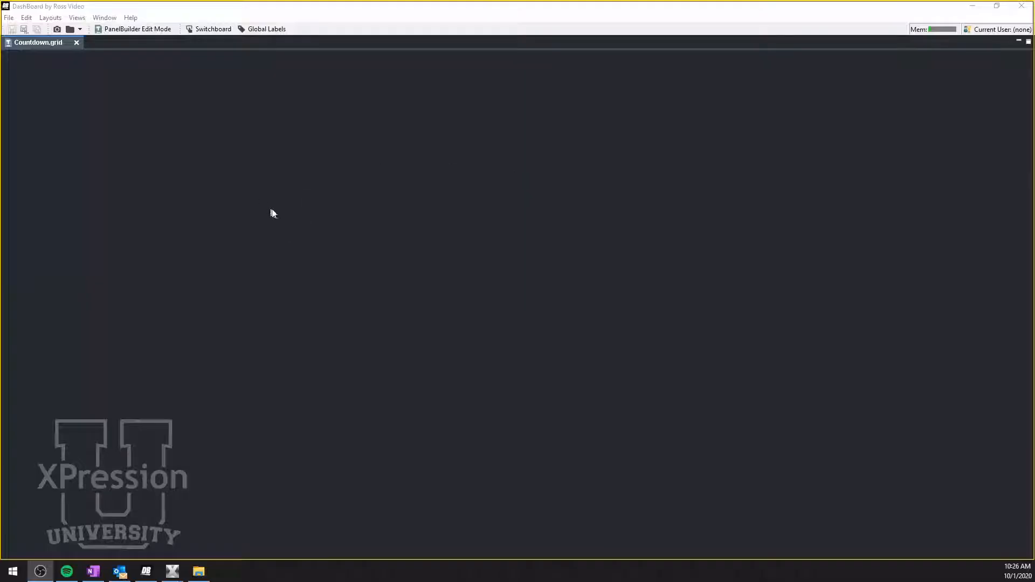
# - Enter panel edit mode and insert an XPression CountDown 1.0 widget in a drawn area on the Countdown.grid panel
pyautogui.click(291, 208)
pyautogui.hotkey('ctrl', 'e')
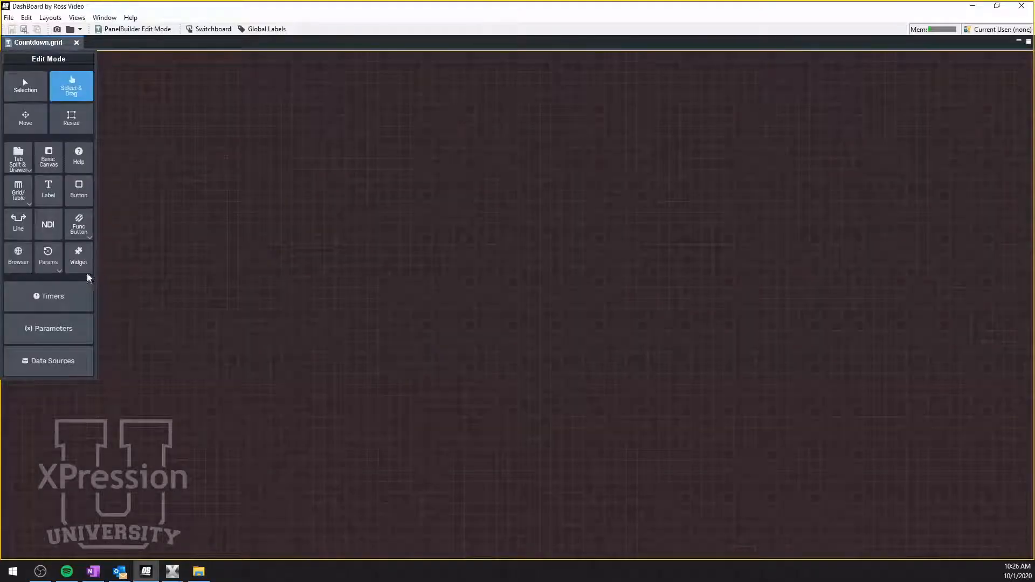
pyautogui.click(81, 259)
pyautogui.moveTo(169, 141); pyautogui.dragTo(734, 308)
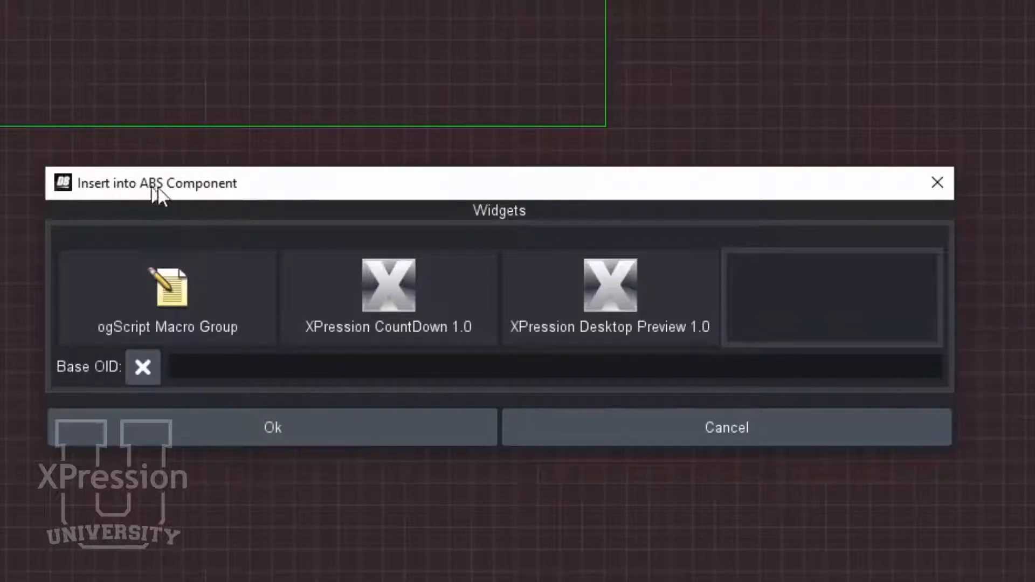
pyautogui.click(414, 322)
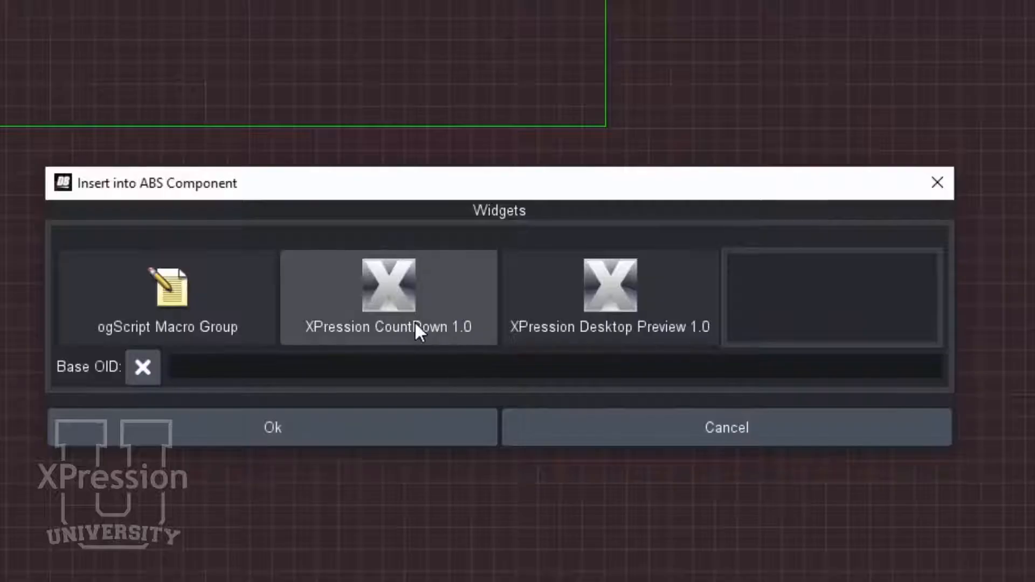
pyautogui.click(418, 316)
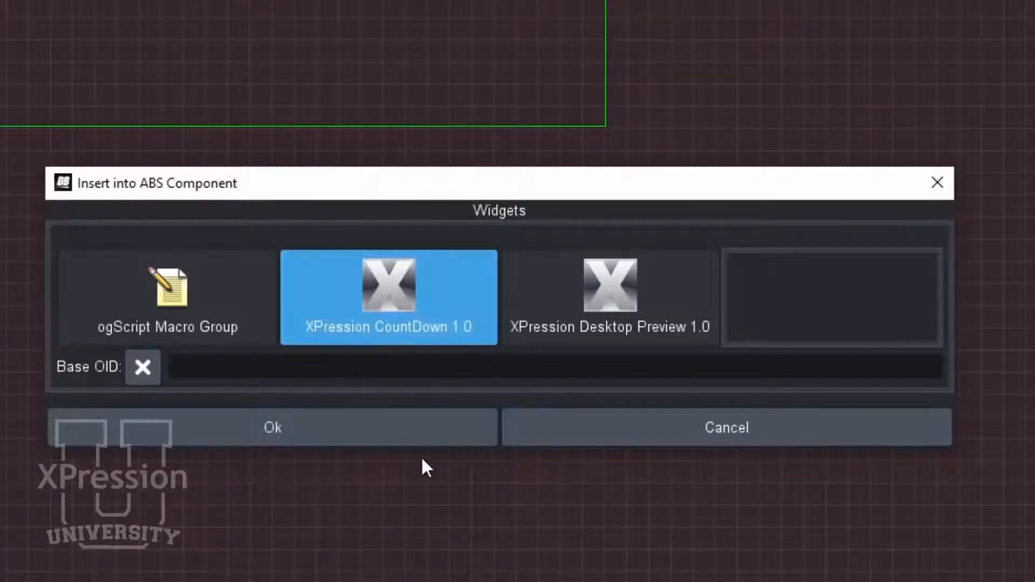
pyautogui.click(418, 438)
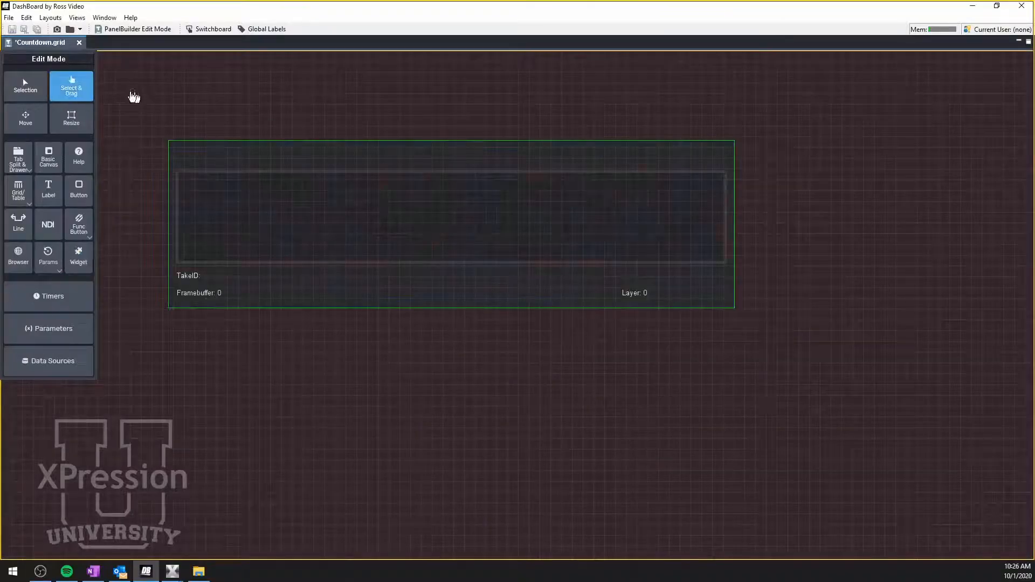
# - Set the countdown widget's UDP port to 8021 and framebuffer to 1, then apply and close
pyautogui.doubleClick(255, 172)
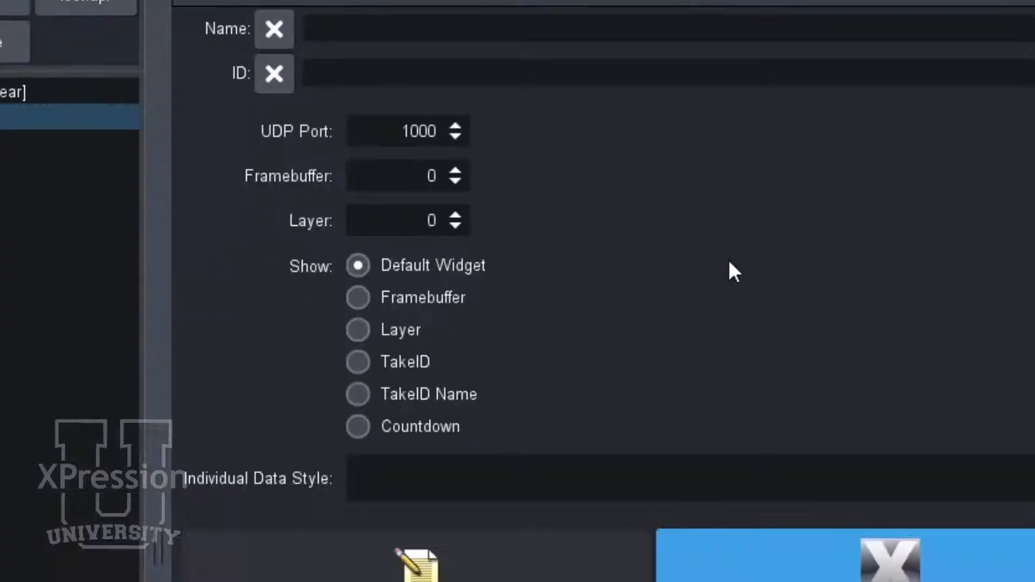
pyautogui.doubleClick(388, 123)
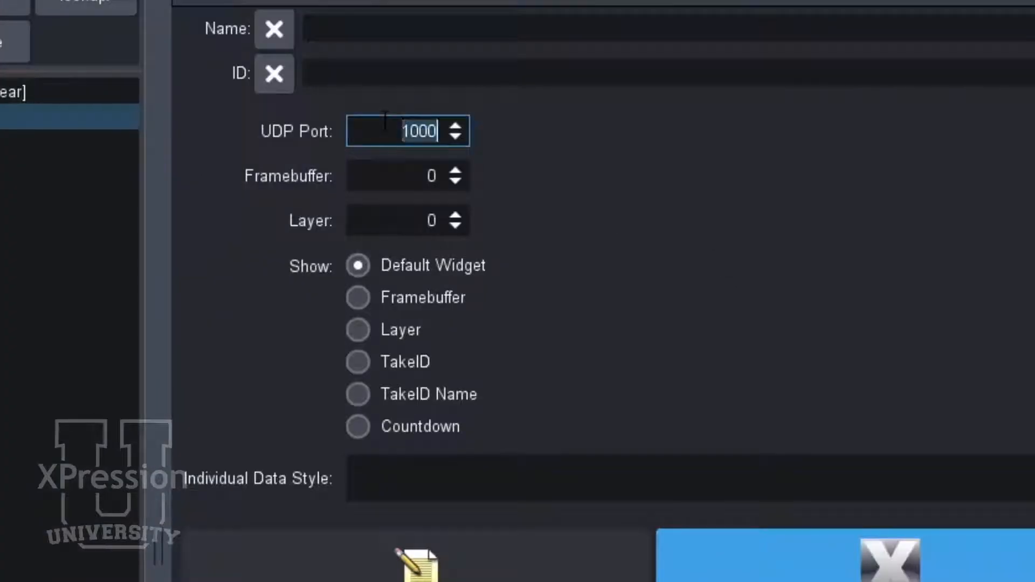
pyautogui.write('8021')
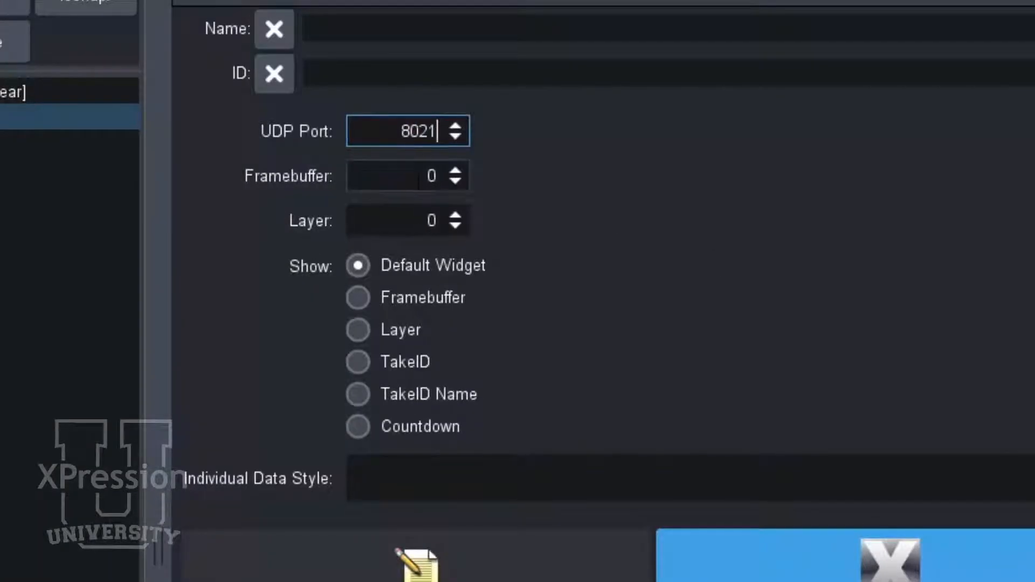
pyautogui.doubleClick(396, 175)
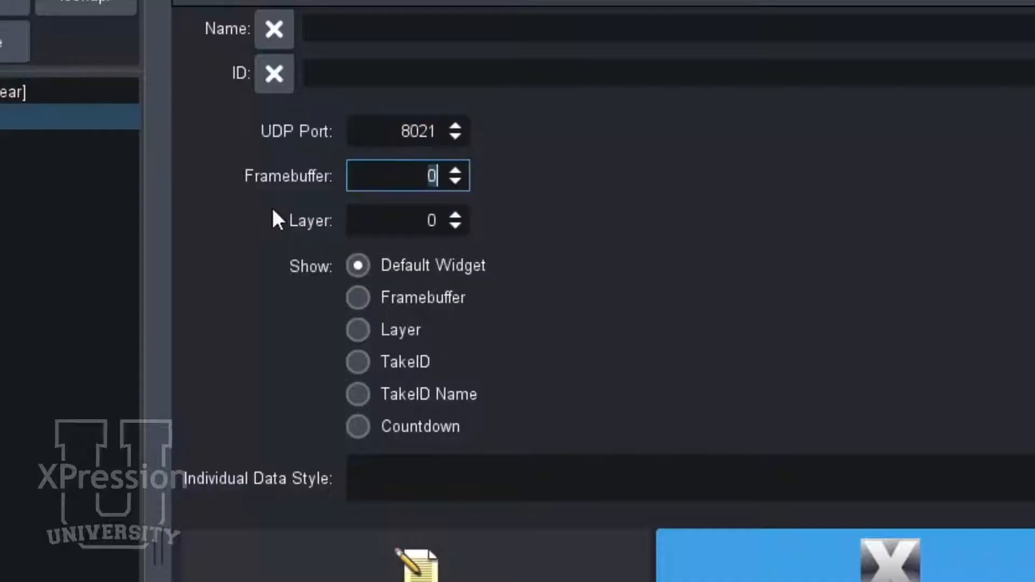
pyautogui.write('1')
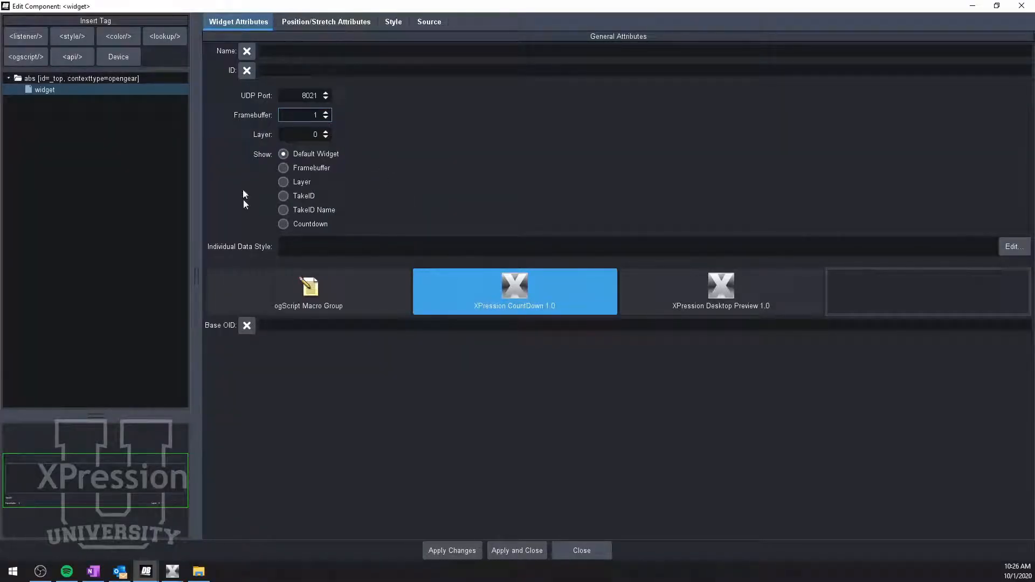
pyautogui.click(525, 554)
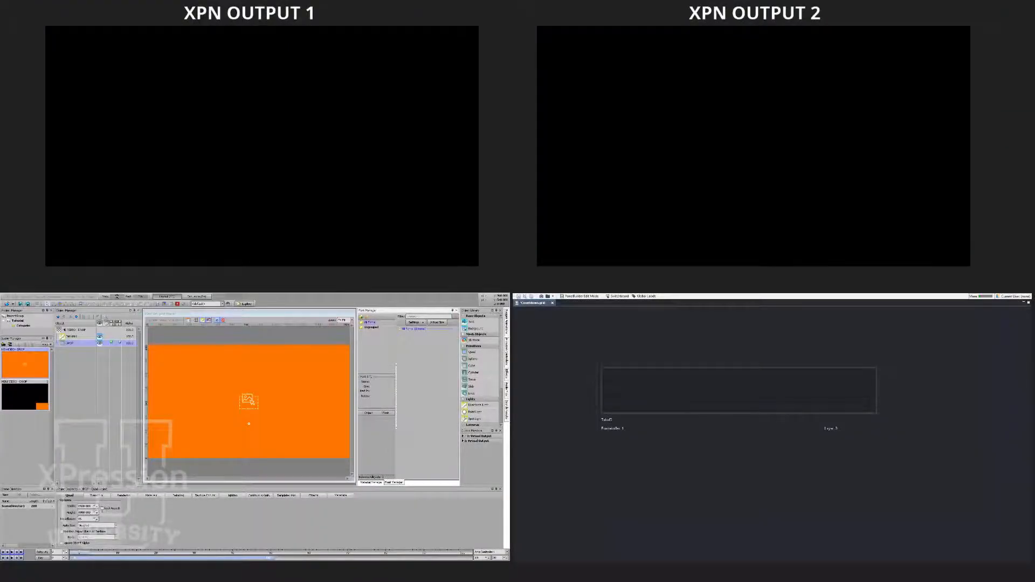
# - Select a video take item in the XPression sequence and take it to air
pyautogui.click(187, 298)
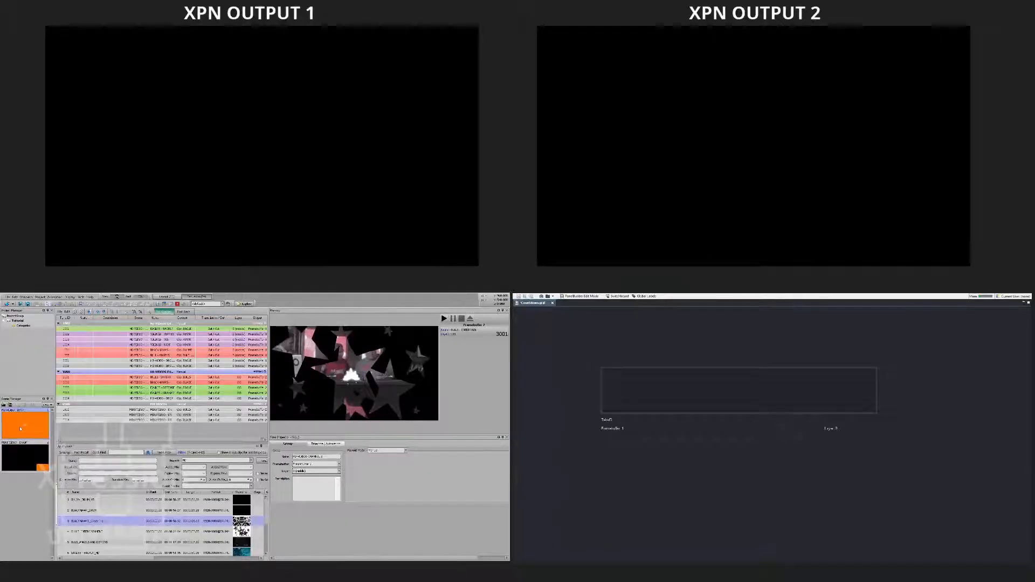
pyautogui.click(91, 366)
pyautogui.moveTo(92, 370); pyautogui.dragTo(92, 372)
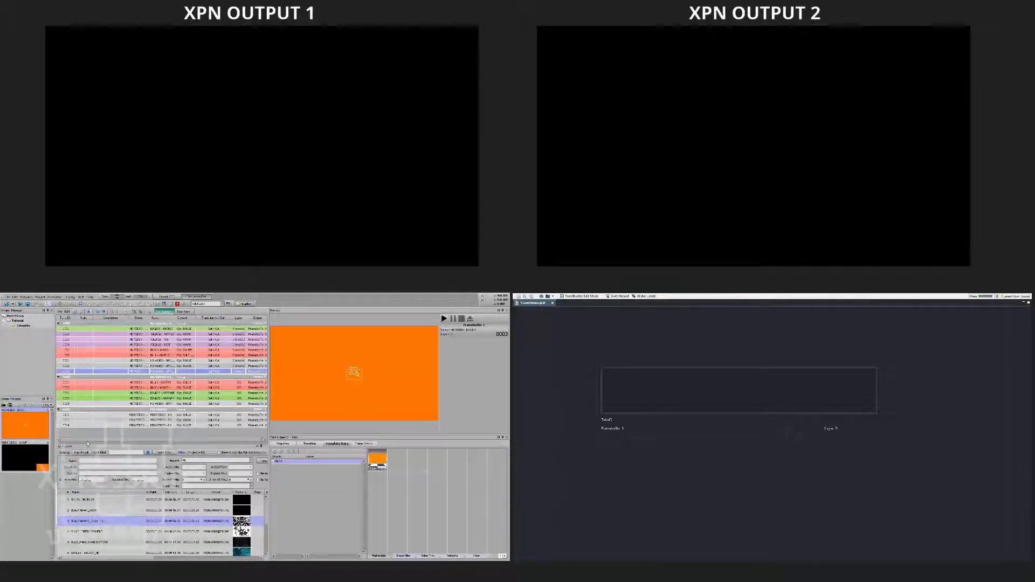
pyautogui.moveTo(86, 440); pyautogui.dragTo(86, 420)
pyautogui.moveTo(92, 501); pyautogui.dragTo(281, 467)
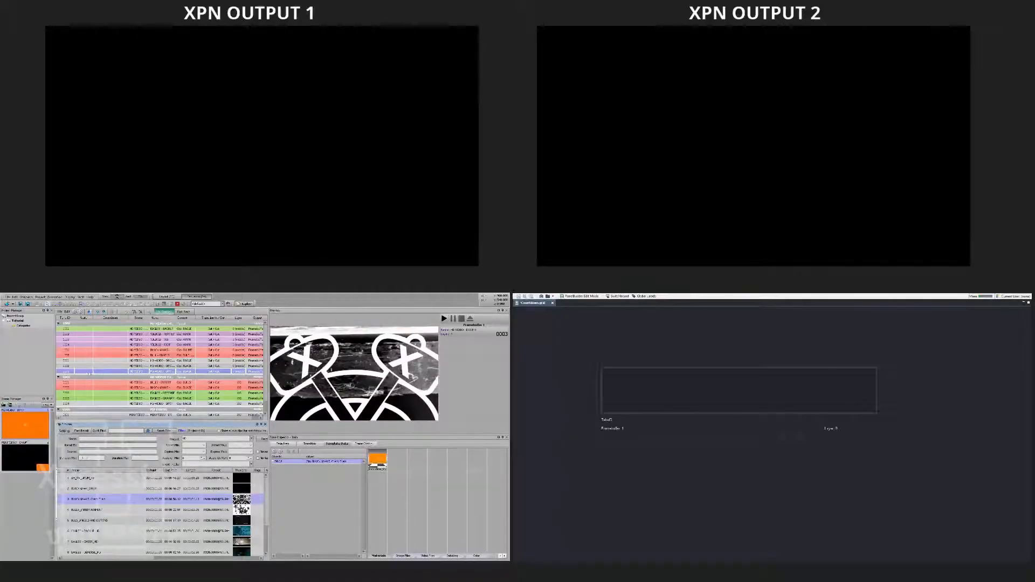
pyautogui.press('Return')
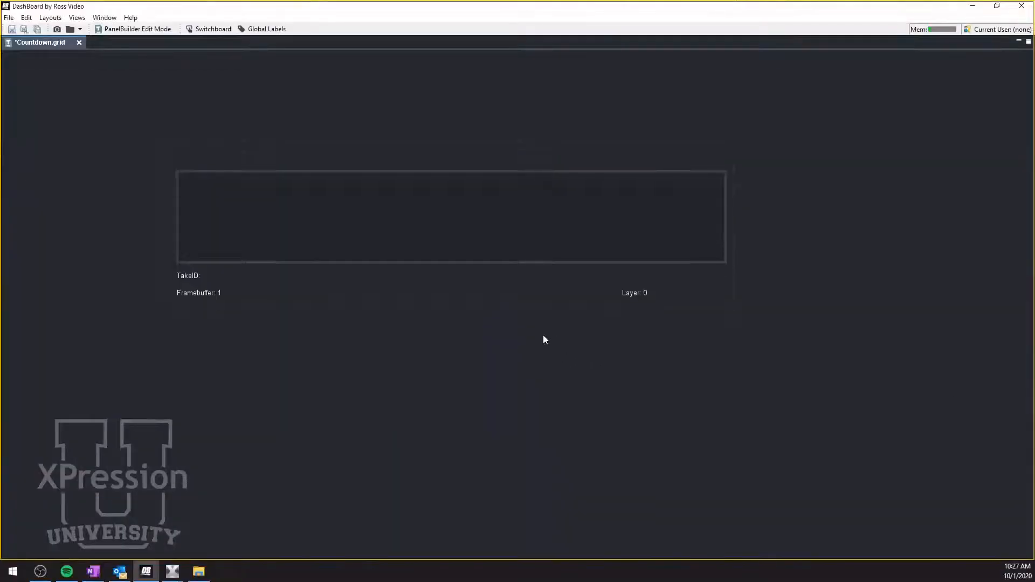
# - Set the countdown widget to show the Countdown value, then apply and close
pyautogui.hotkey('ctrl', 'g')
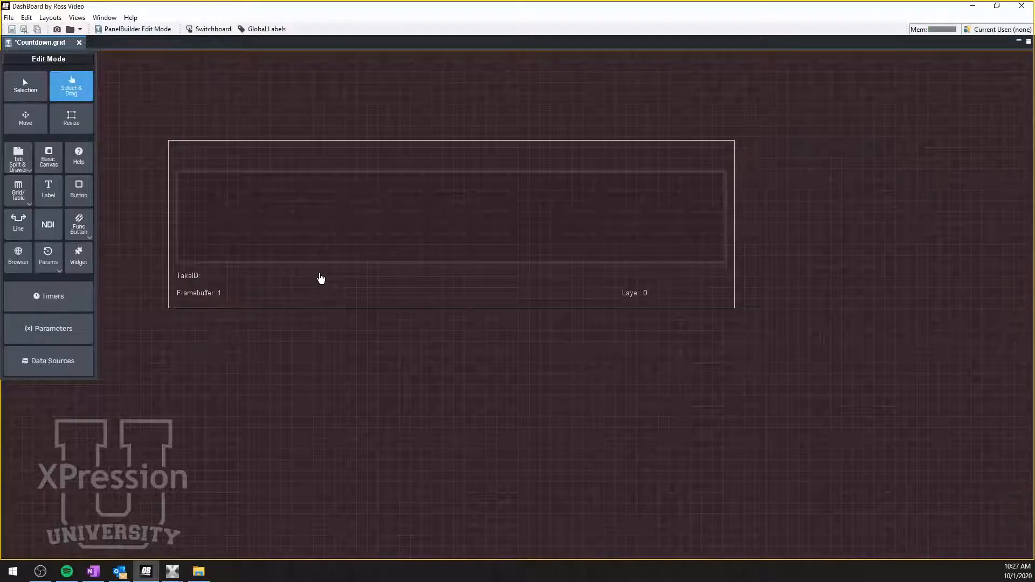
pyautogui.doubleClick(320, 278)
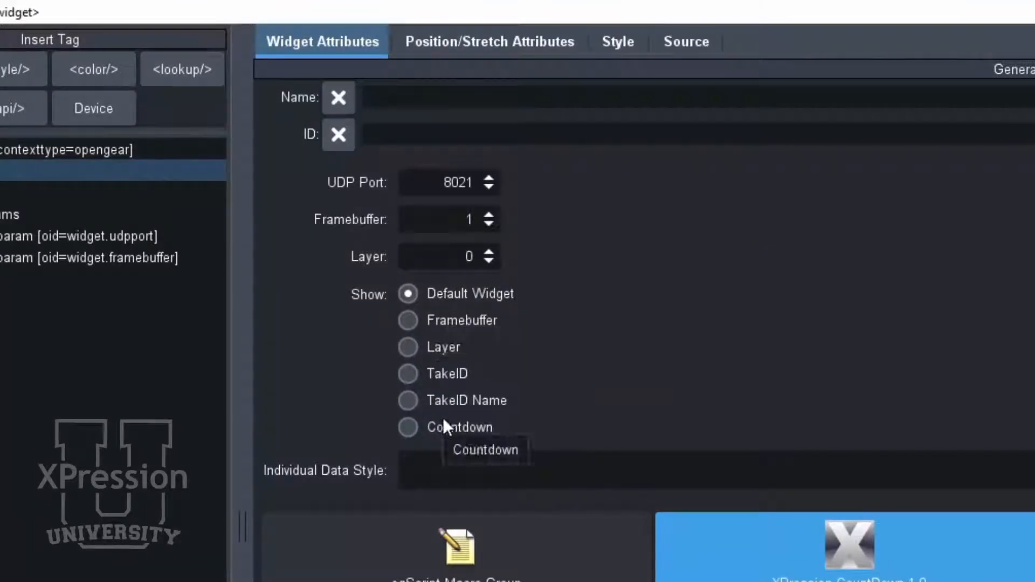
pyautogui.click(413, 428)
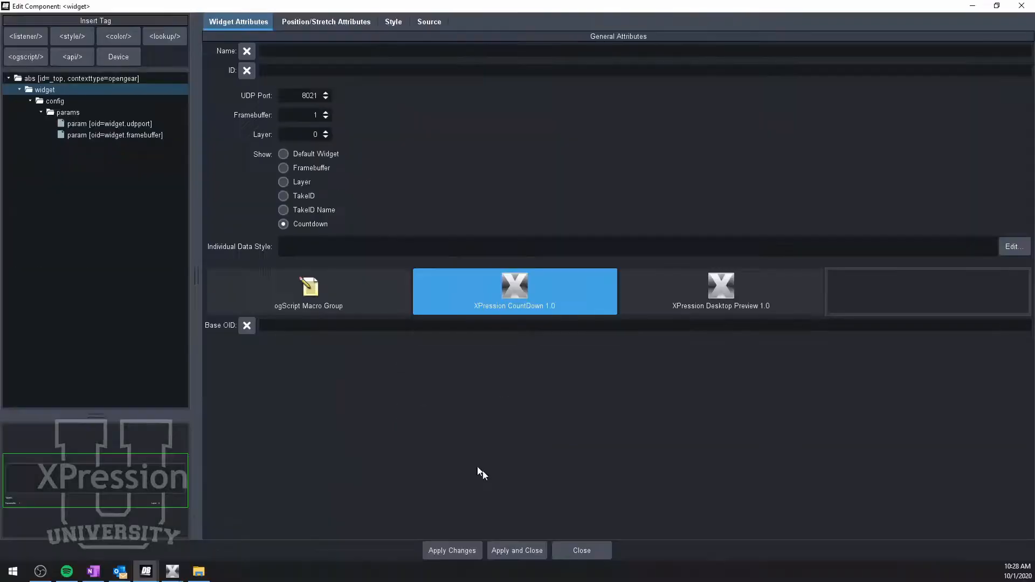
pyautogui.click(522, 551)
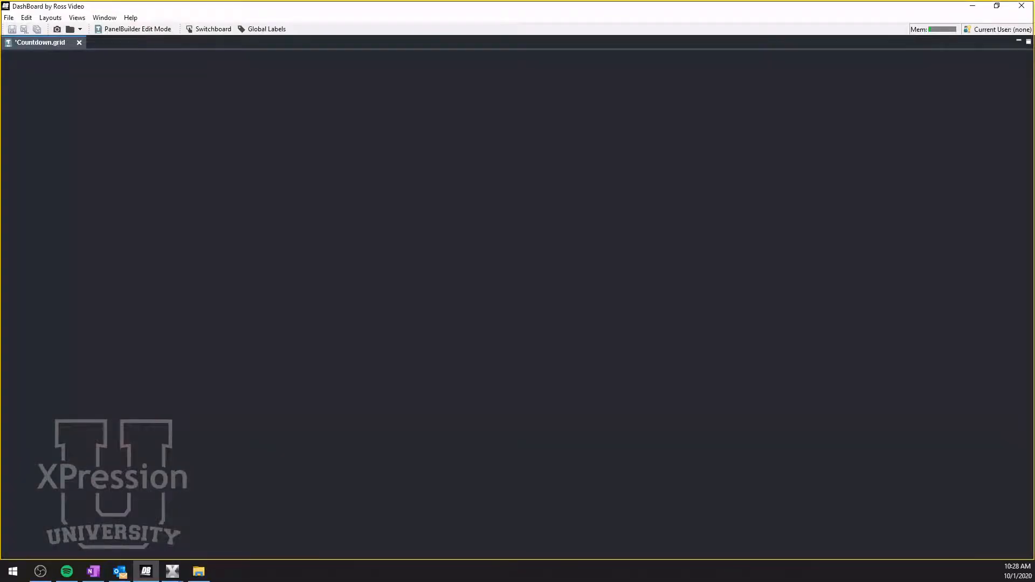
# - Open the countdown widget's individual data style and set the background colour to modaloverlay and the border colour to timerfg
pyautogui.hotkey('alt', 'Tab')
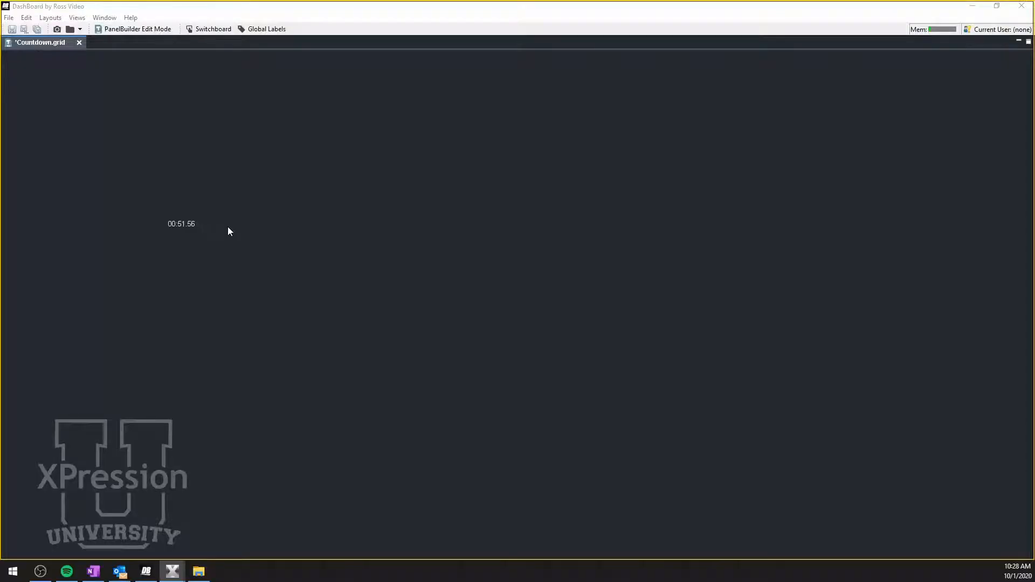
pyautogui.hotkey('alt', 'Tab')
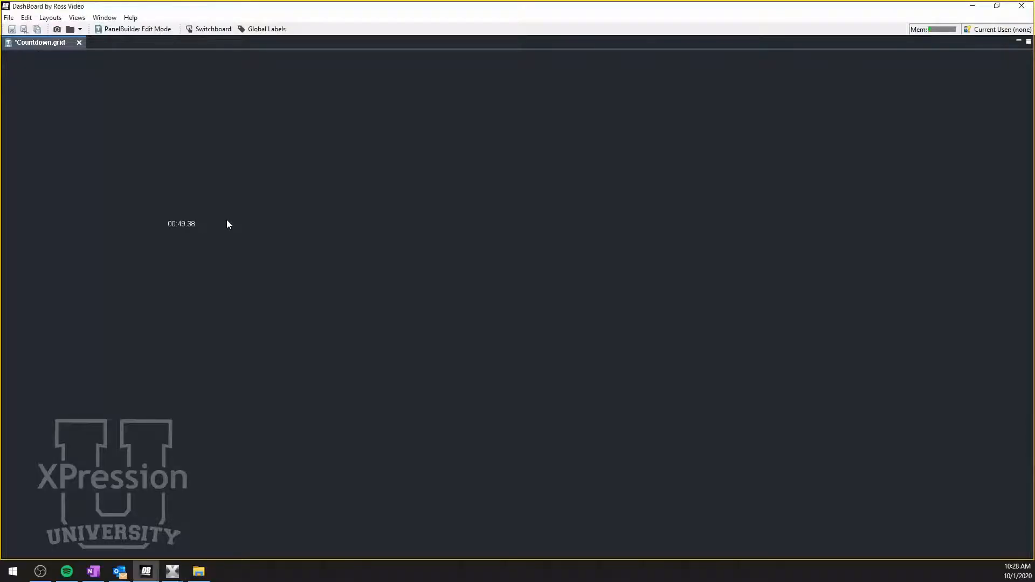
pyautogui.hotkey('ctrl', 'e')
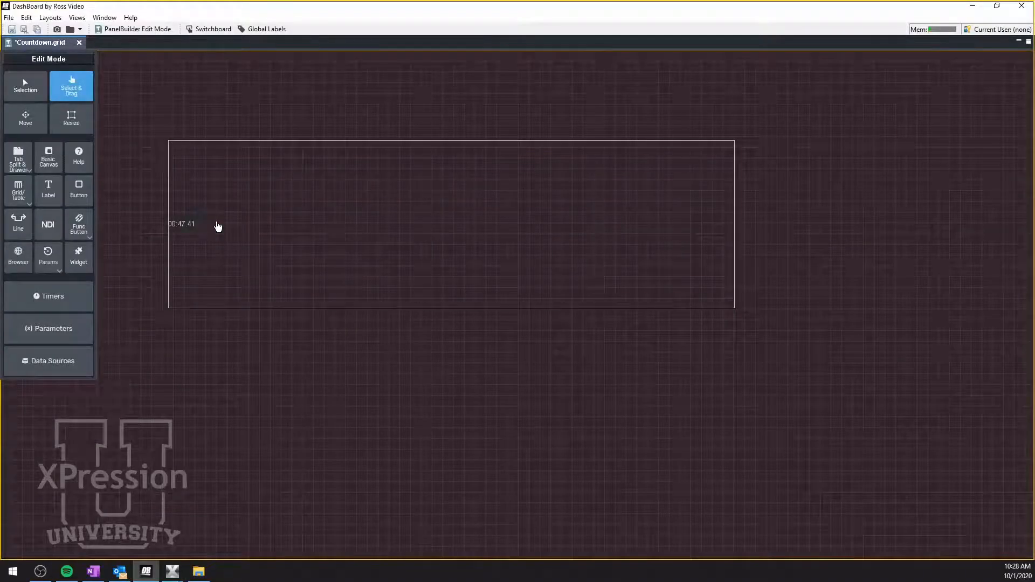
pyautogui.doubleClick(217, 227)
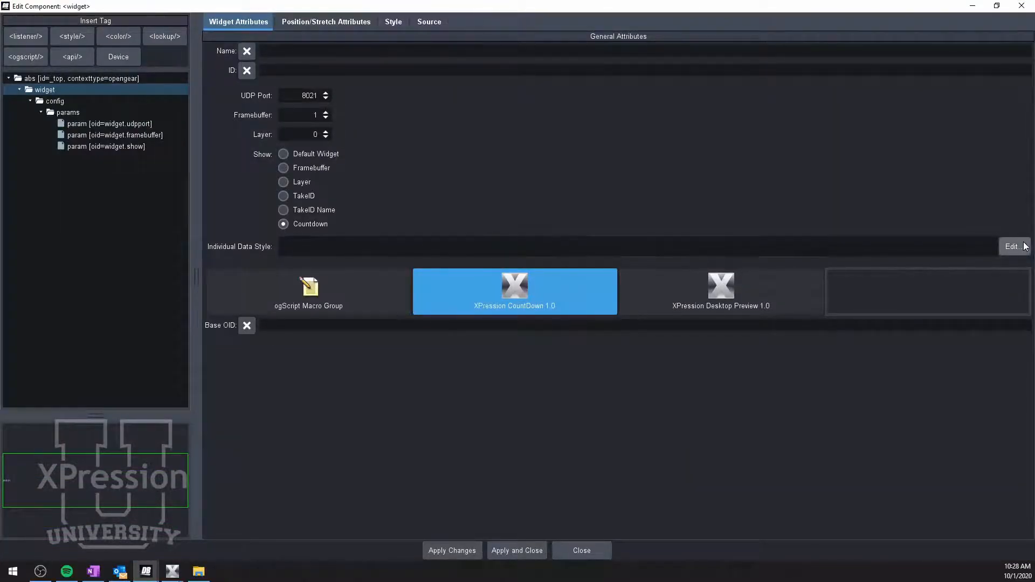
pyautogui.click(1012, 246)
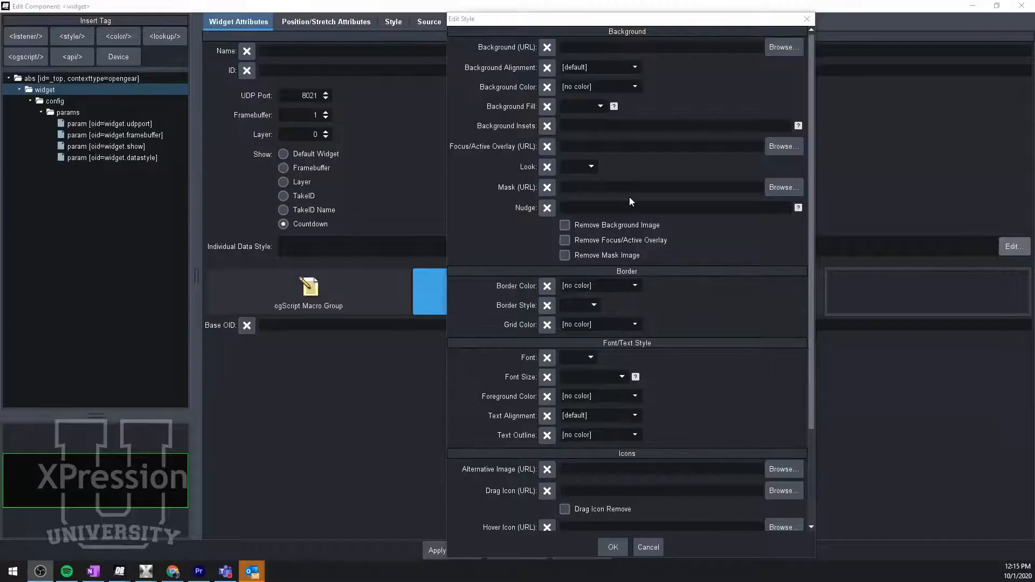
pyautogui.click(635, 86)
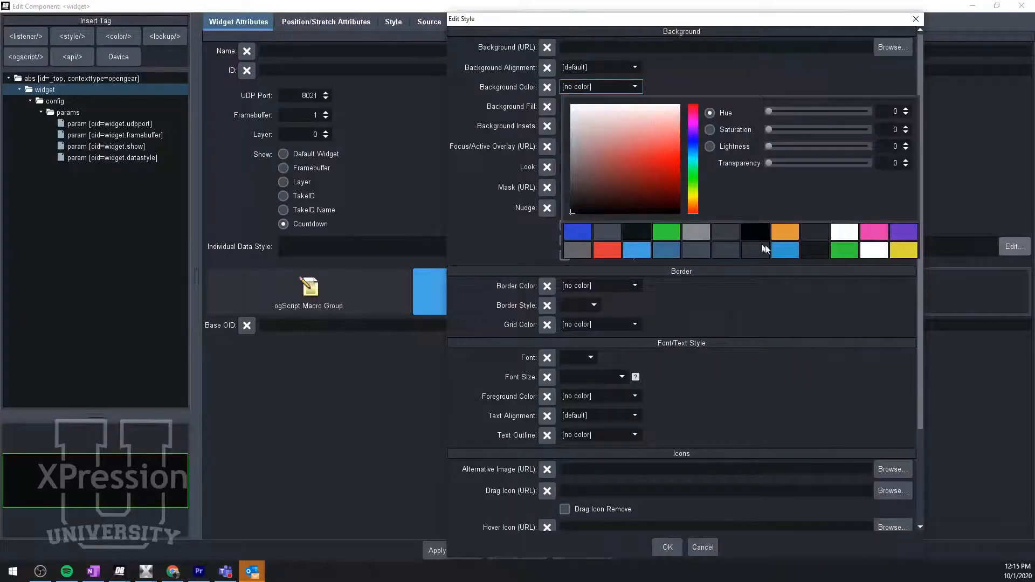
pyautogui.click(744, 229)
pyautogui.click(525, 209)
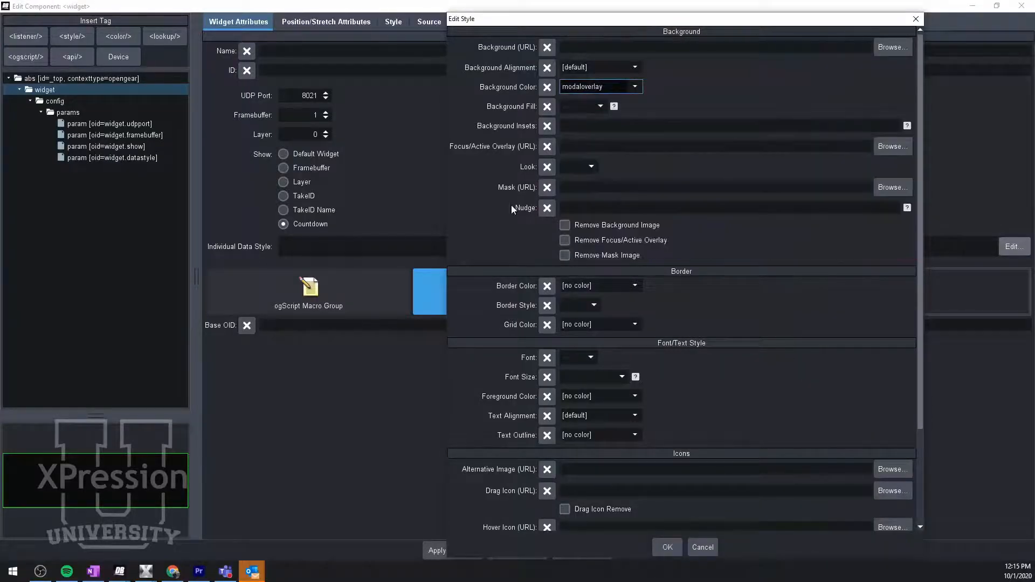
pyautogui.click(582, 285)
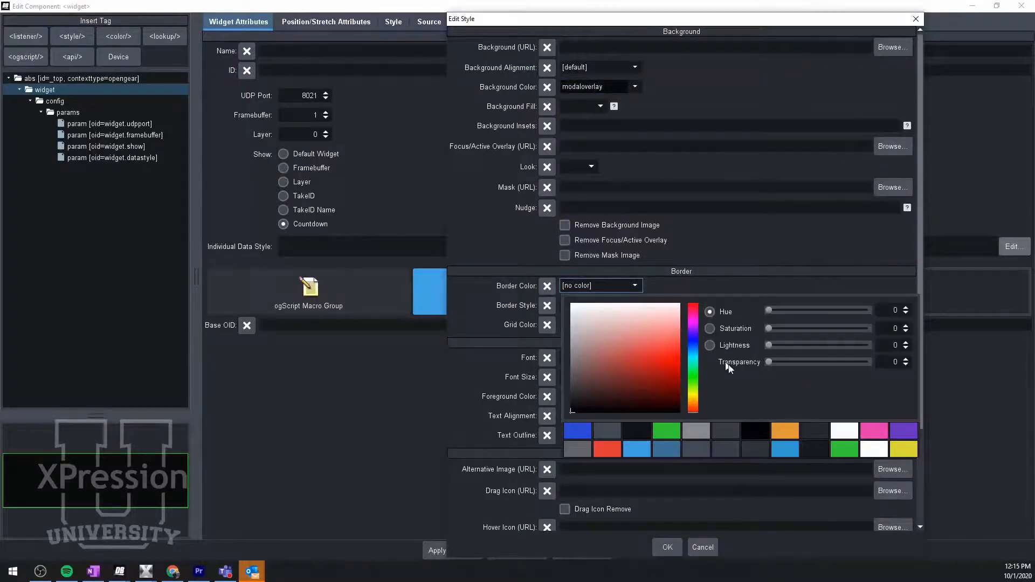
pyautogui.click(846, 449)
pyautogui.click(495, 272)
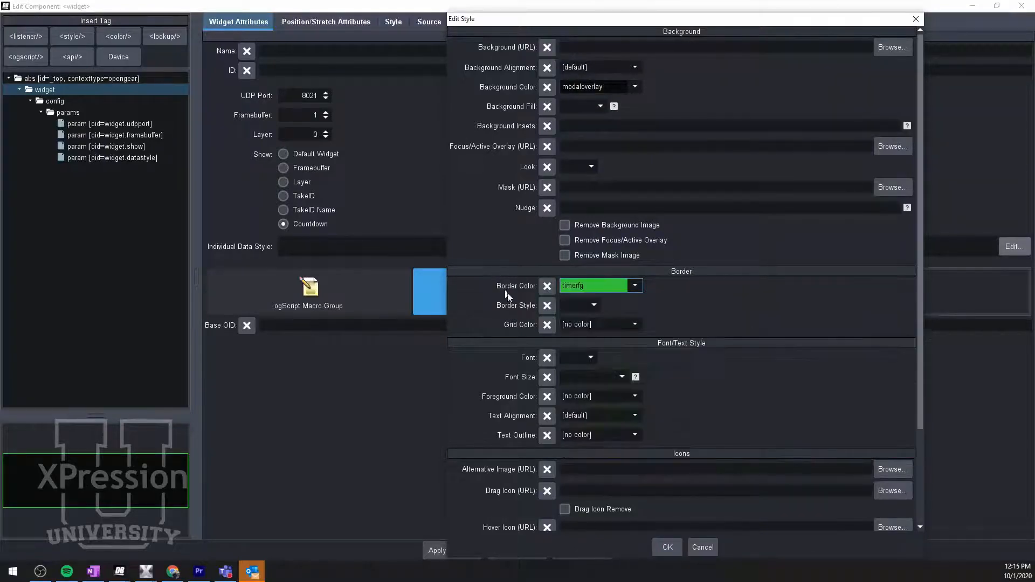
# - Set the style's font to Bold, size 120 and foreground colour green, then confirm and apply the widget
pyautogui.click(581, 358)
pyautogui.click(570, 395)
pyautogui.click(574, 381)
pyautogui.write('120')
pyautogui.click(635, 397)
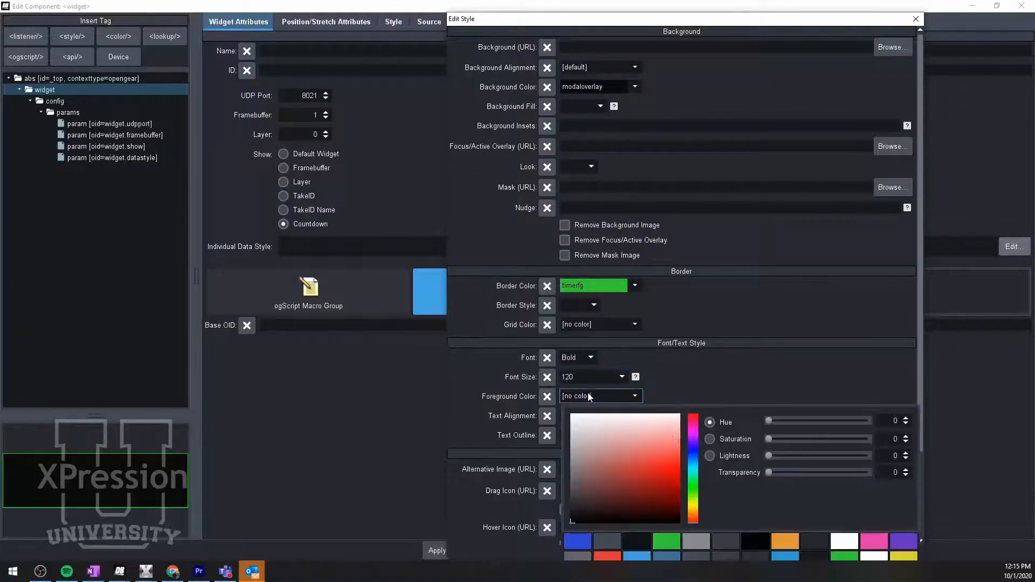
pyautogui.click(676, 540)
pyautogui.click(706, 367)
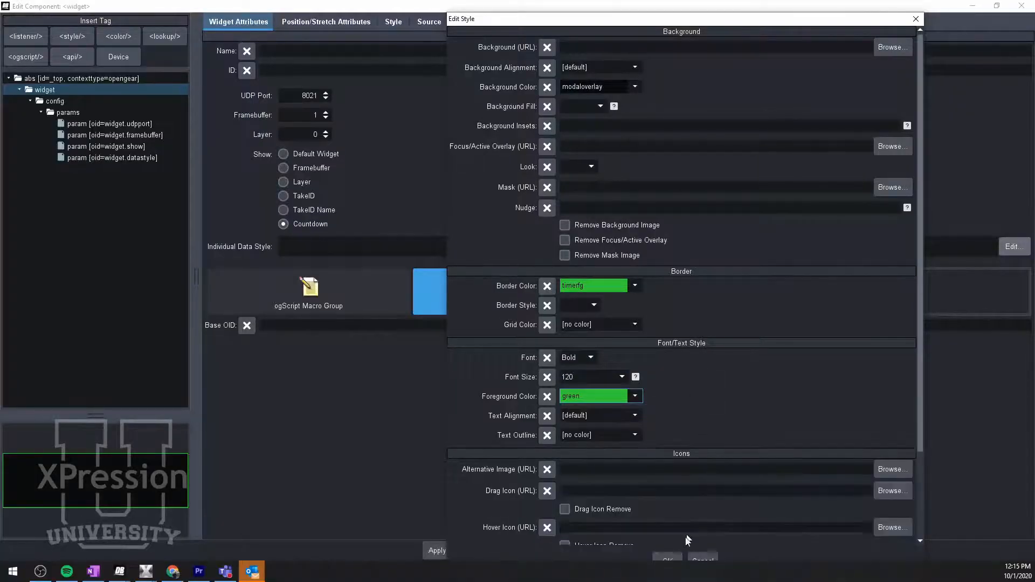
pyautogui.click(671, 558)
pyautogui.click(531, 549)
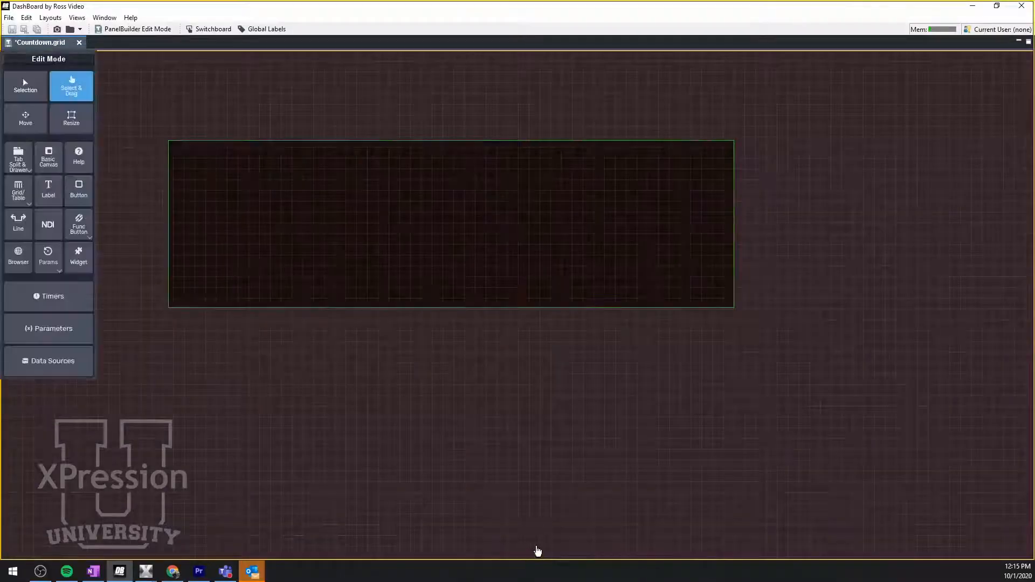
# - Take one video item to air on the first output and another on the second output from the XPression sequence
pyautogui.hotkey('alt', 'Tab')
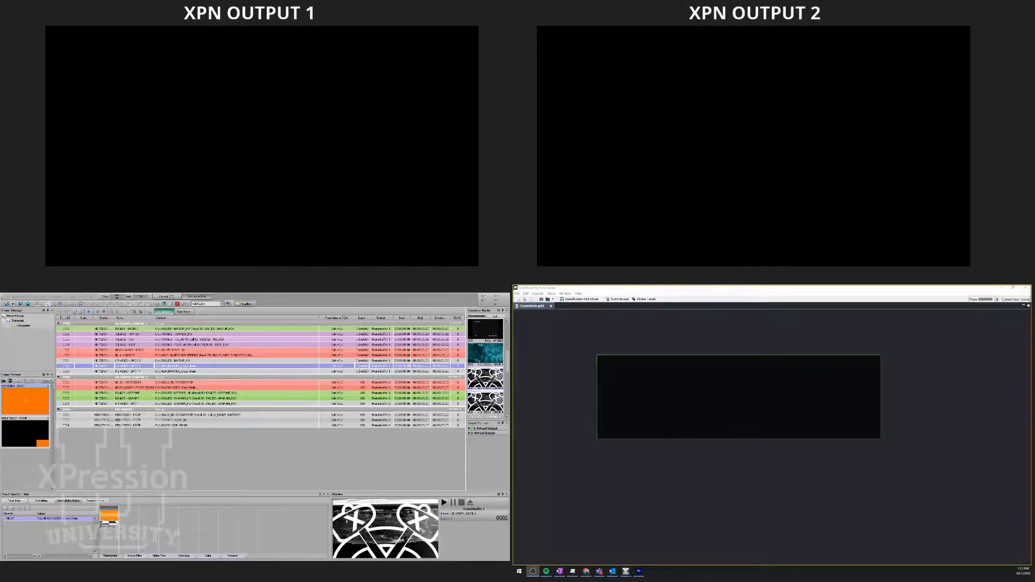
pyautogui.doubleClick(123, 361)
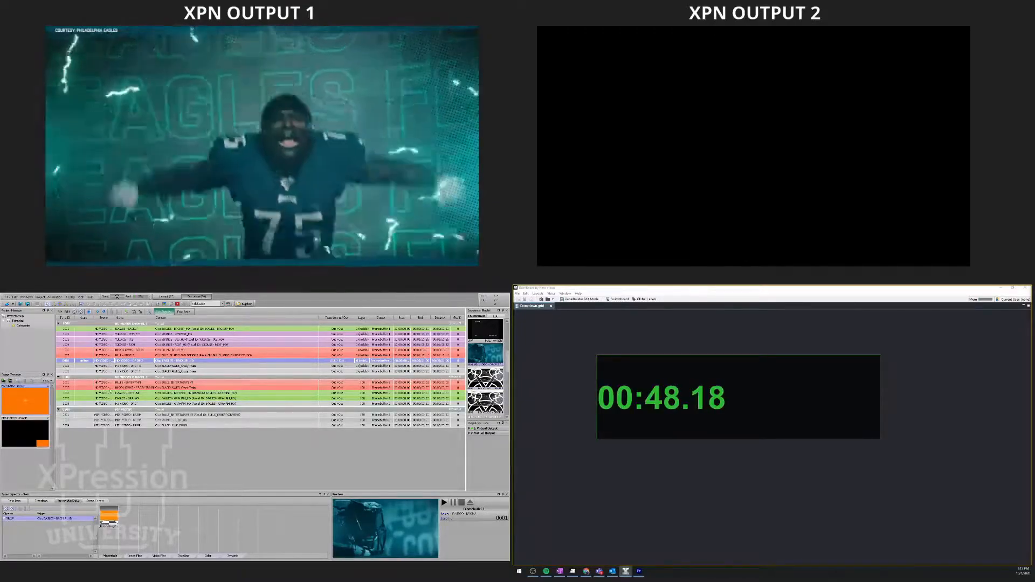
pyautogui.click(108, 387)
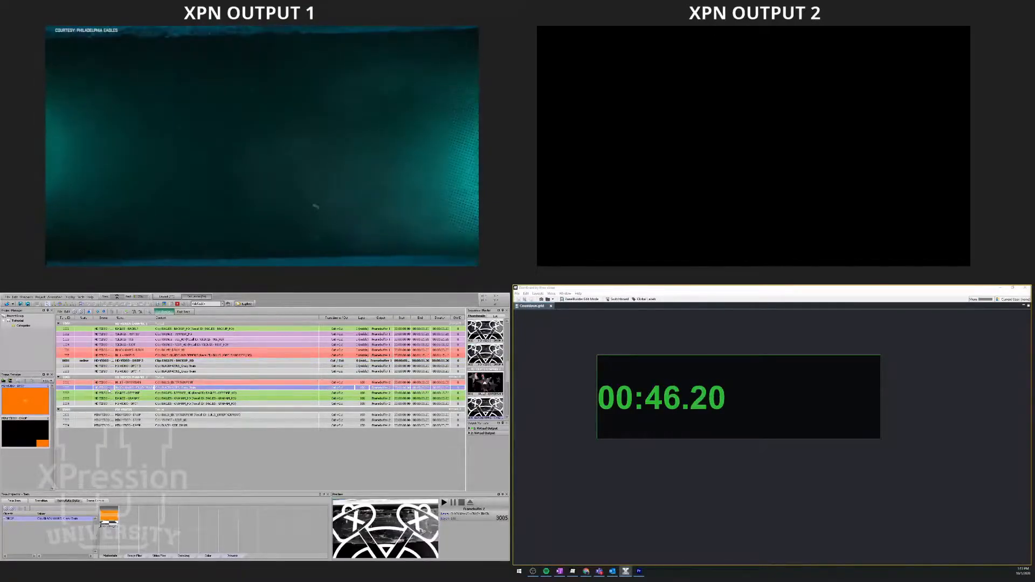
pyautogui.doubleClick(108, 388)
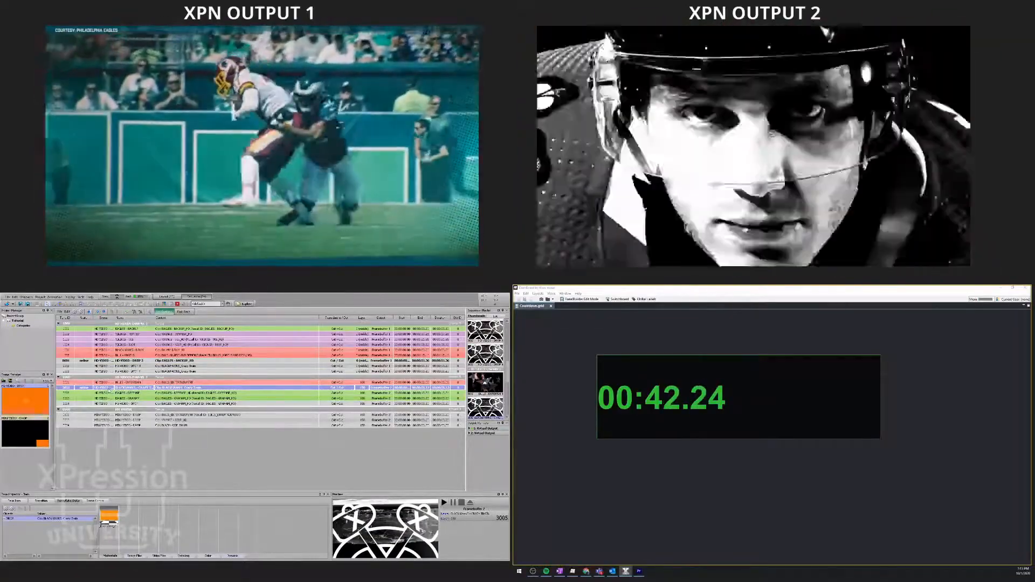
# - Paste a copy of the countdown widget offset below the first, set it to framebuffer 2 and layer 100, and apply
pyautogui.click(963, 407)
pyautogui.hotkey('ctrl', 'g')
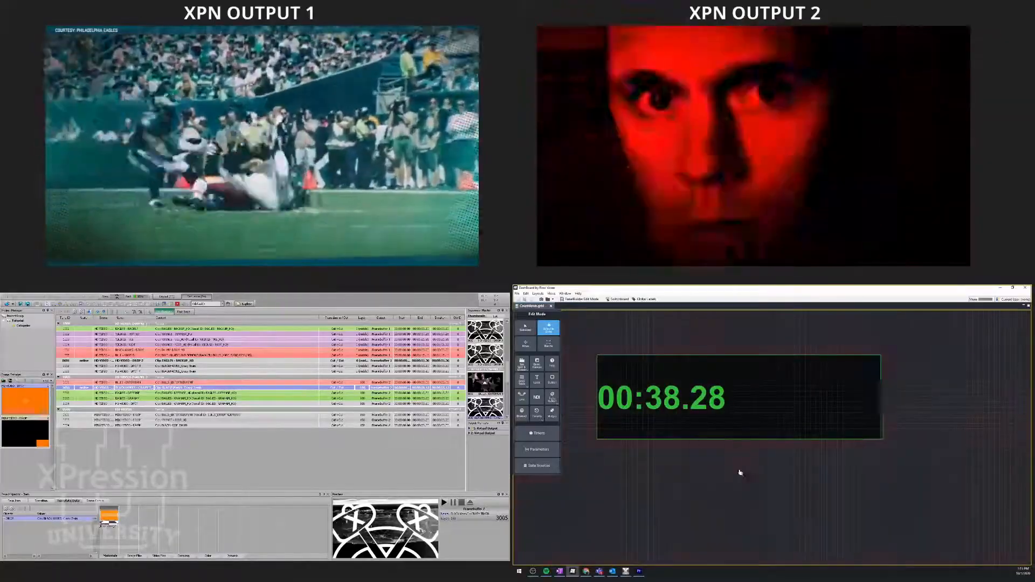
pyautogui.hotkey('ctrl', 'v')
pyautogui.moveTo(596, 331); pyautogui.dragTo(782, 465)
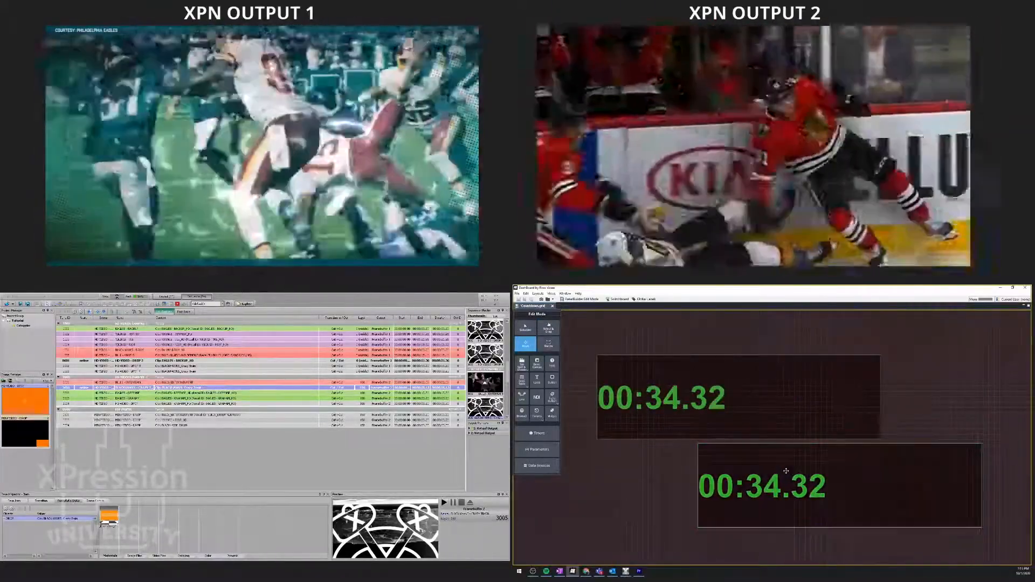
pyautogui.doubleClick(785, 470)
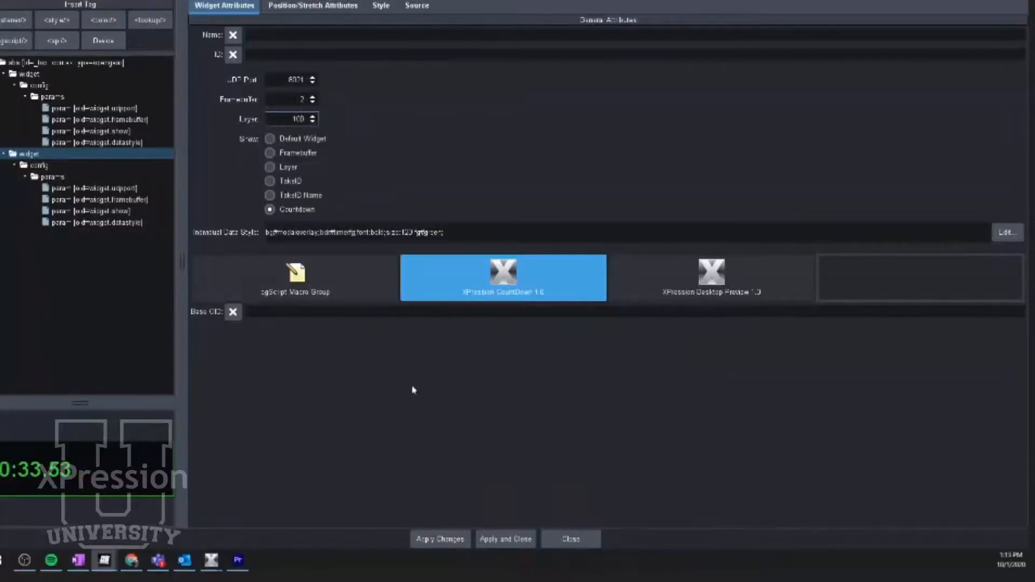
pyautogui.click(496, 539)
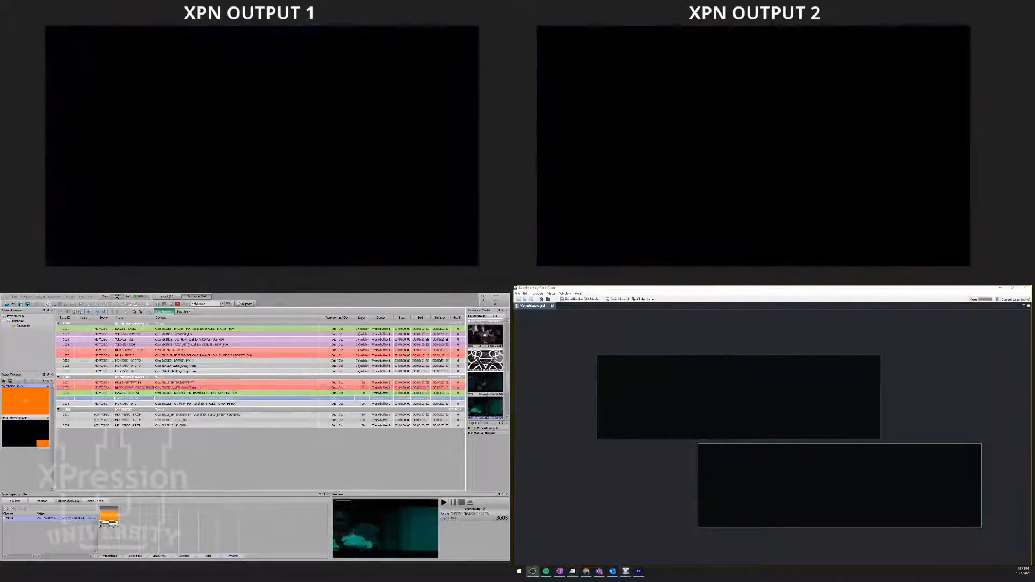
# - Take the next video item in the sequence to air on the second output
pyautogui.press('Return')
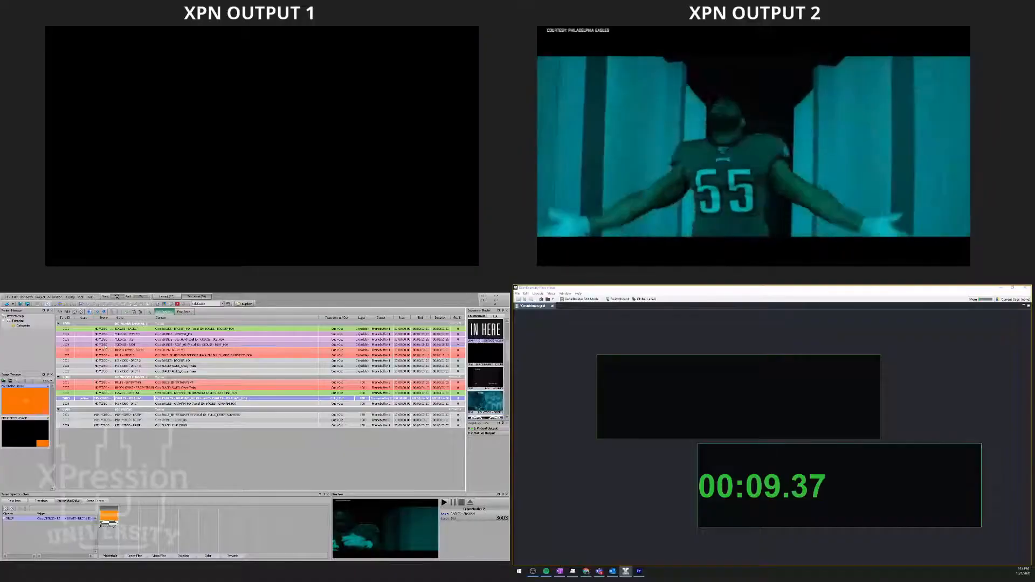
pyautogui.press('F9')
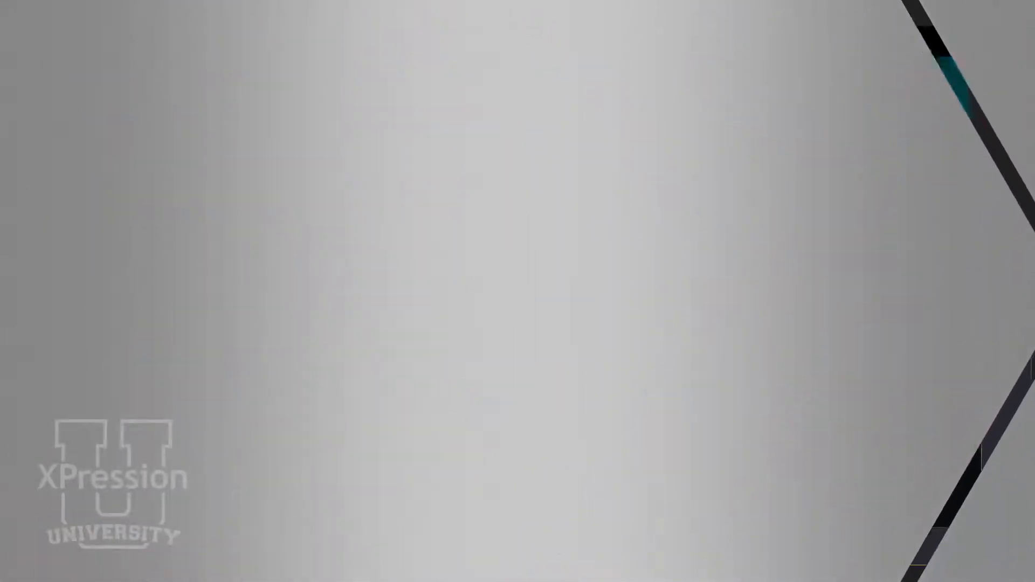